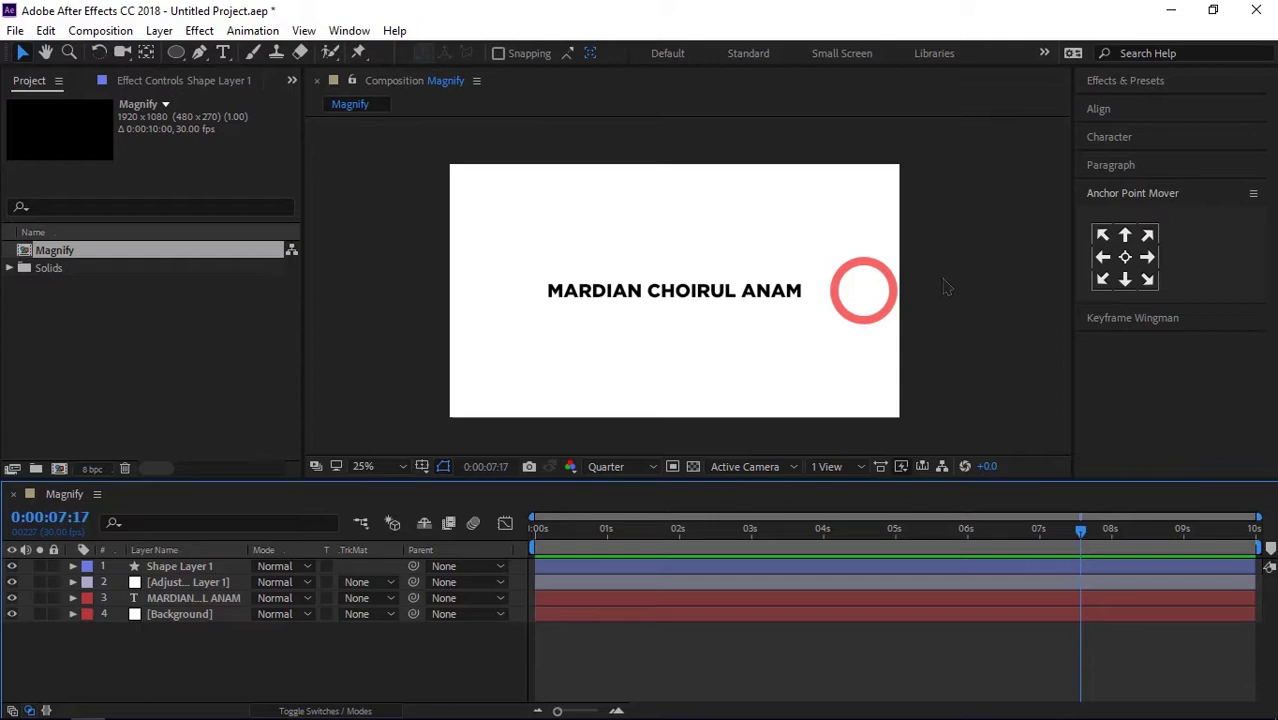
Step: Preview the finished magnify animation from the first frame
key("Home")
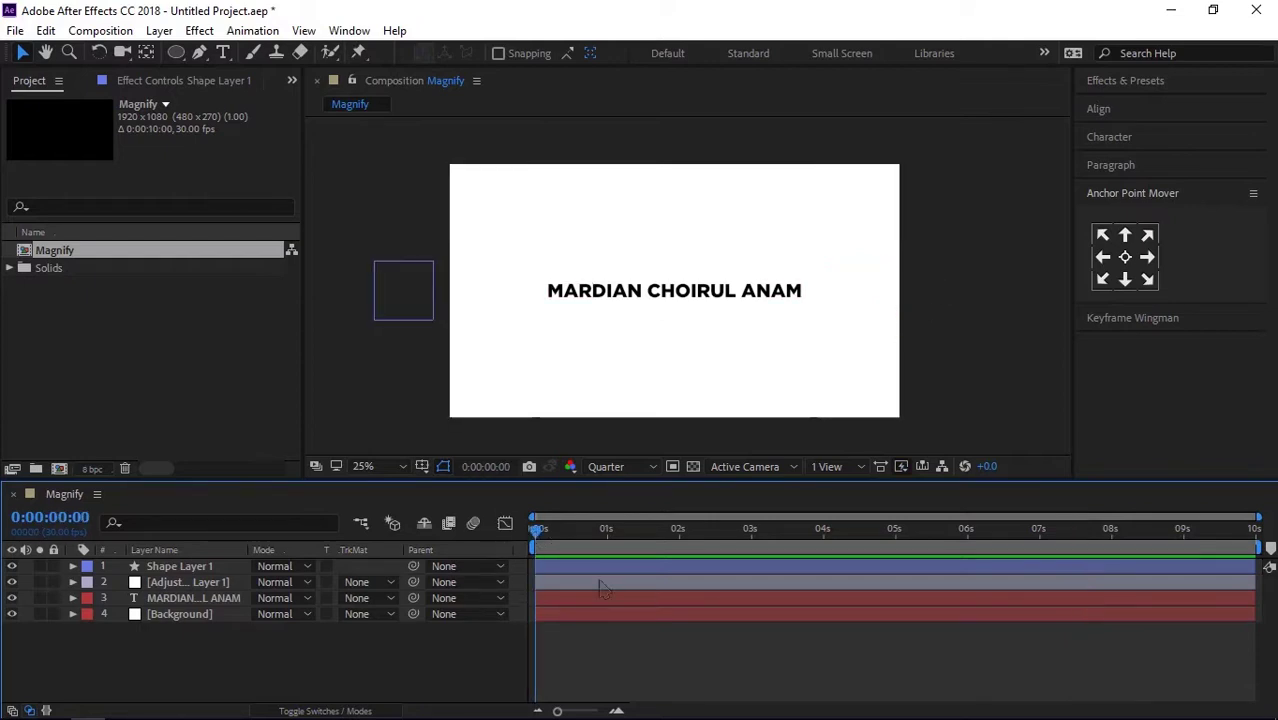
key("space")
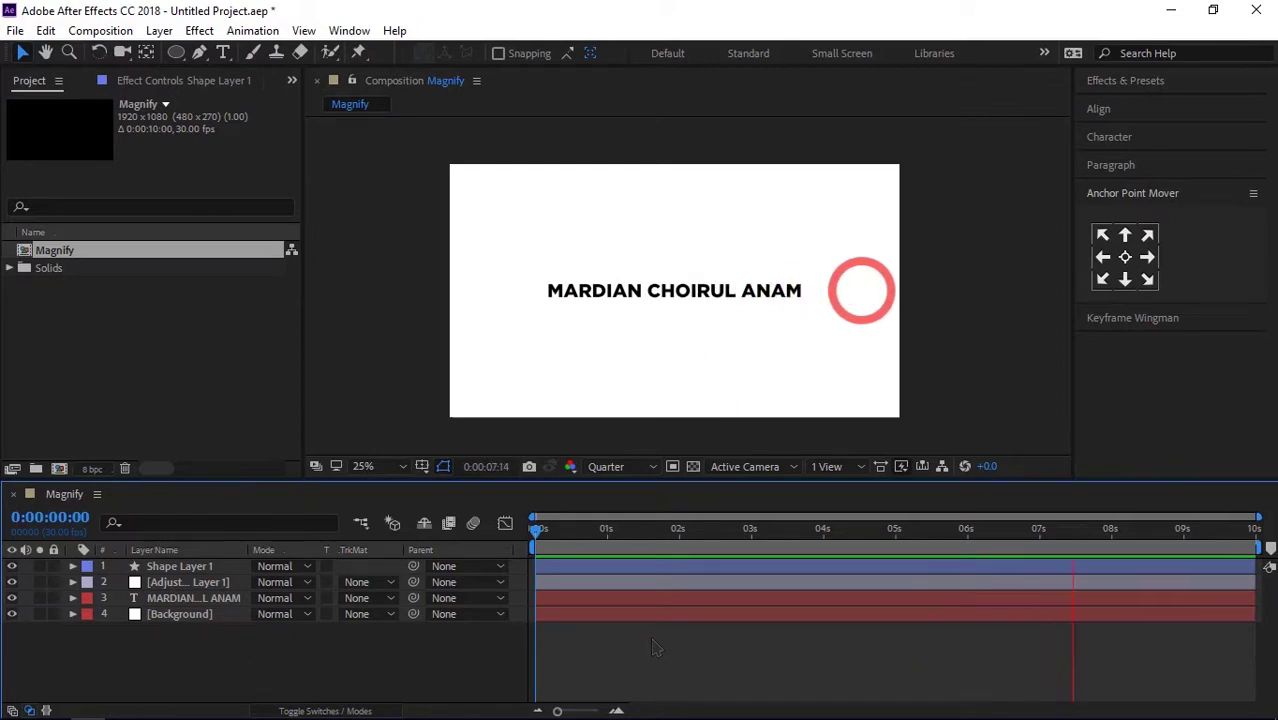
key("space")
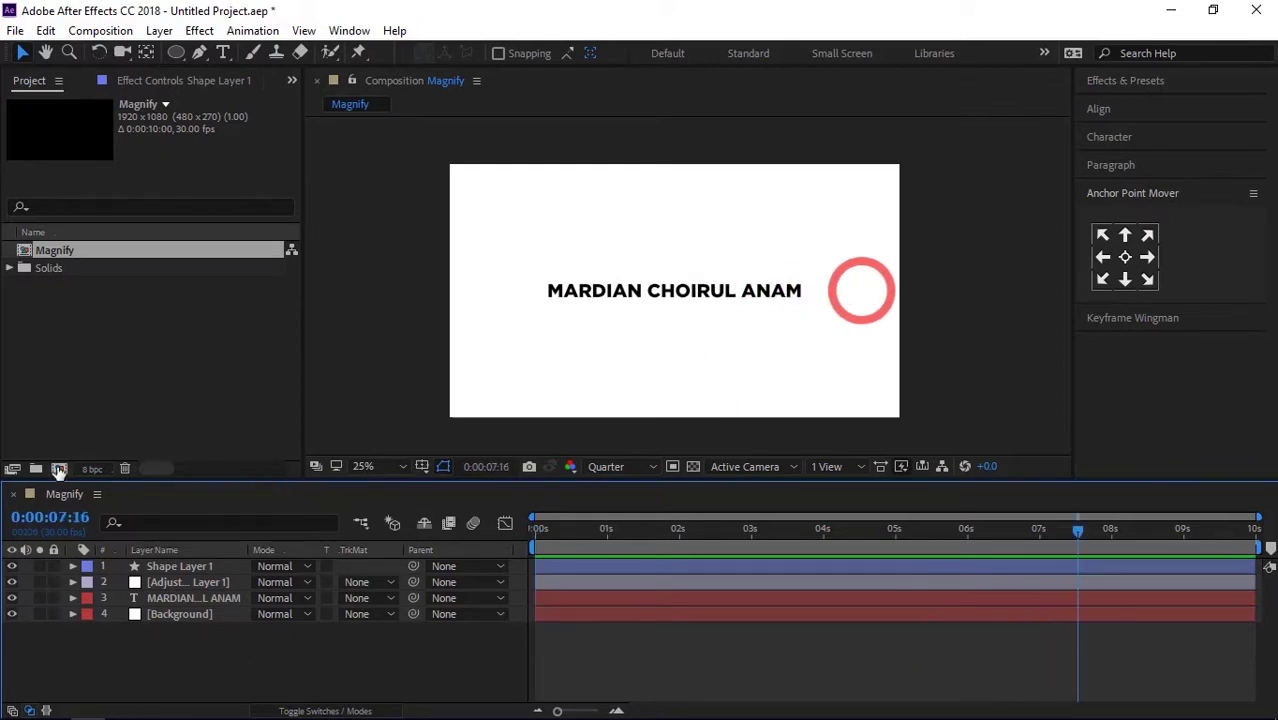
Step: Create a new 1920x1080, 30 fps, 10-second composition named Tutorial
left_click(58, 469)
type("Tutorial")
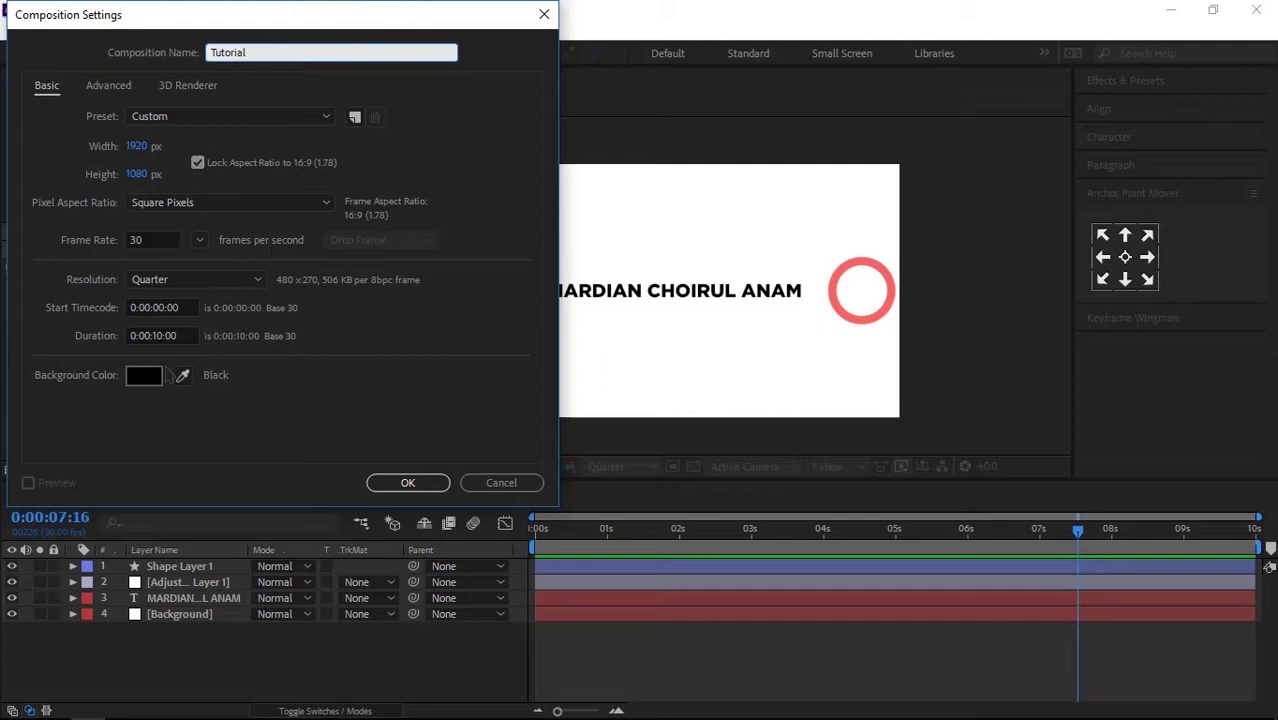
left_click(406, 483)
Step: Add a white full-size solid layer named Background to the composition
right_click(310, 618)
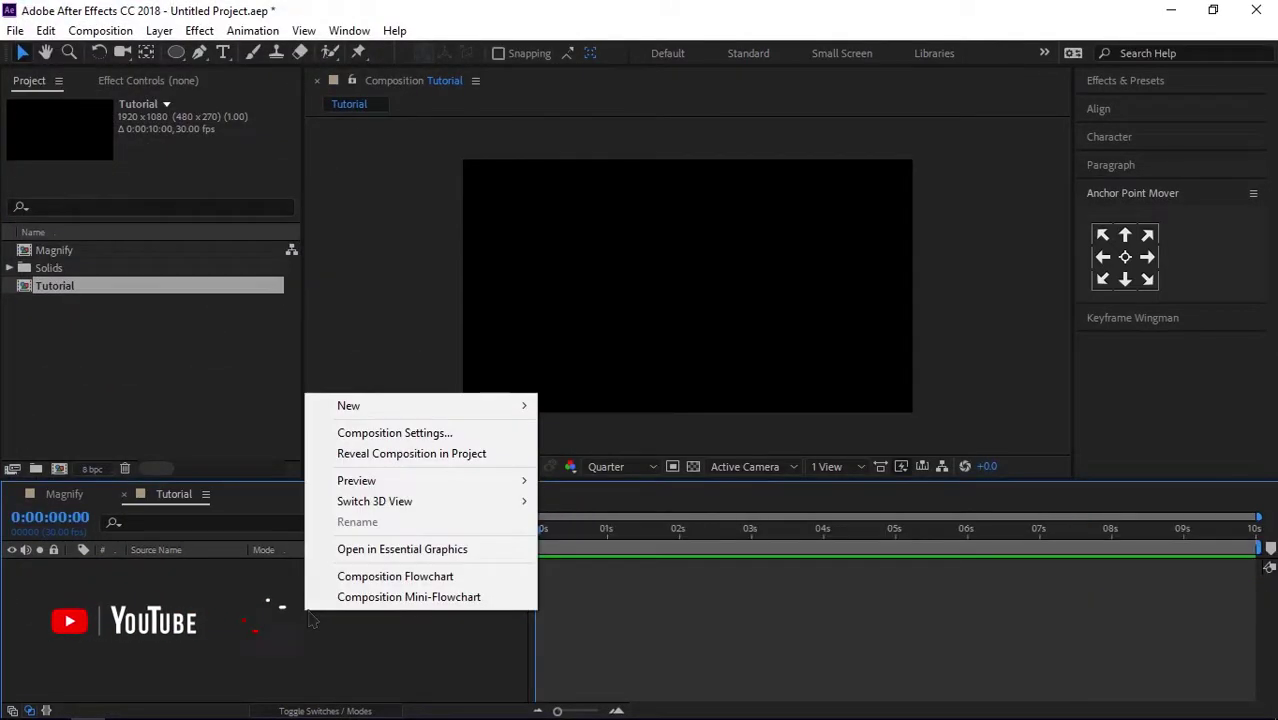
mouse_move(399, 407)
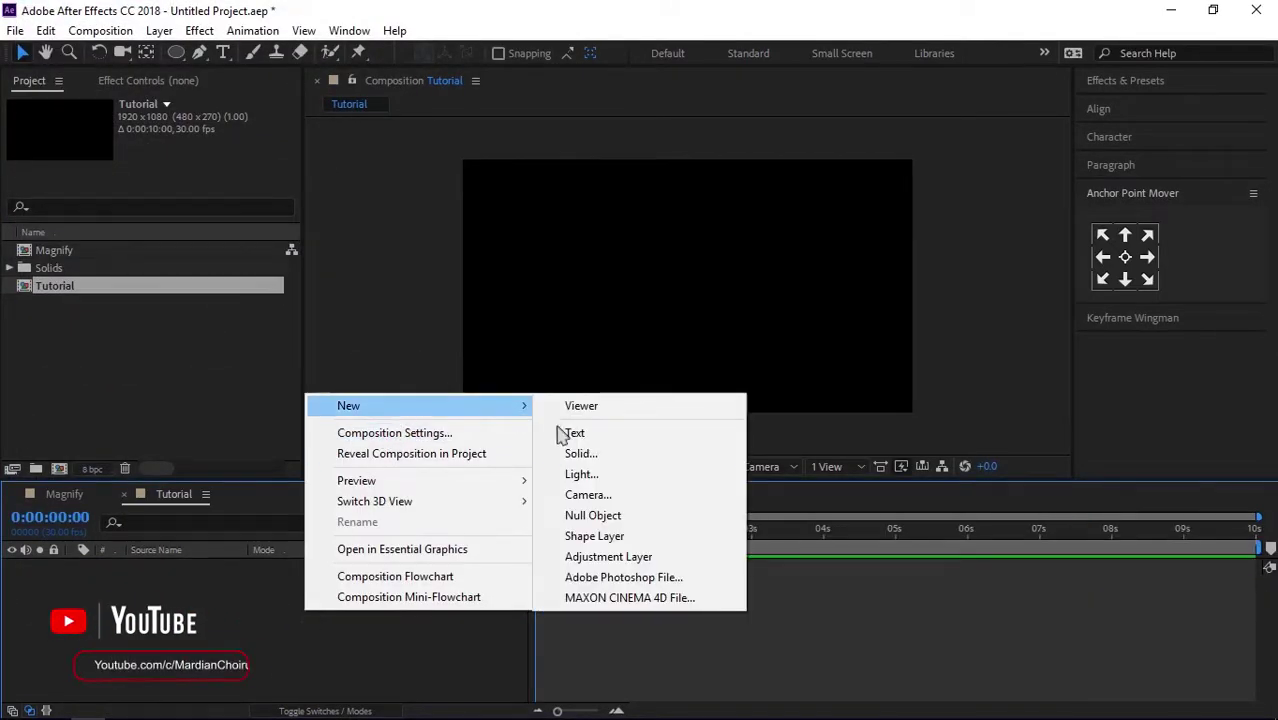
left_click(581, 453)
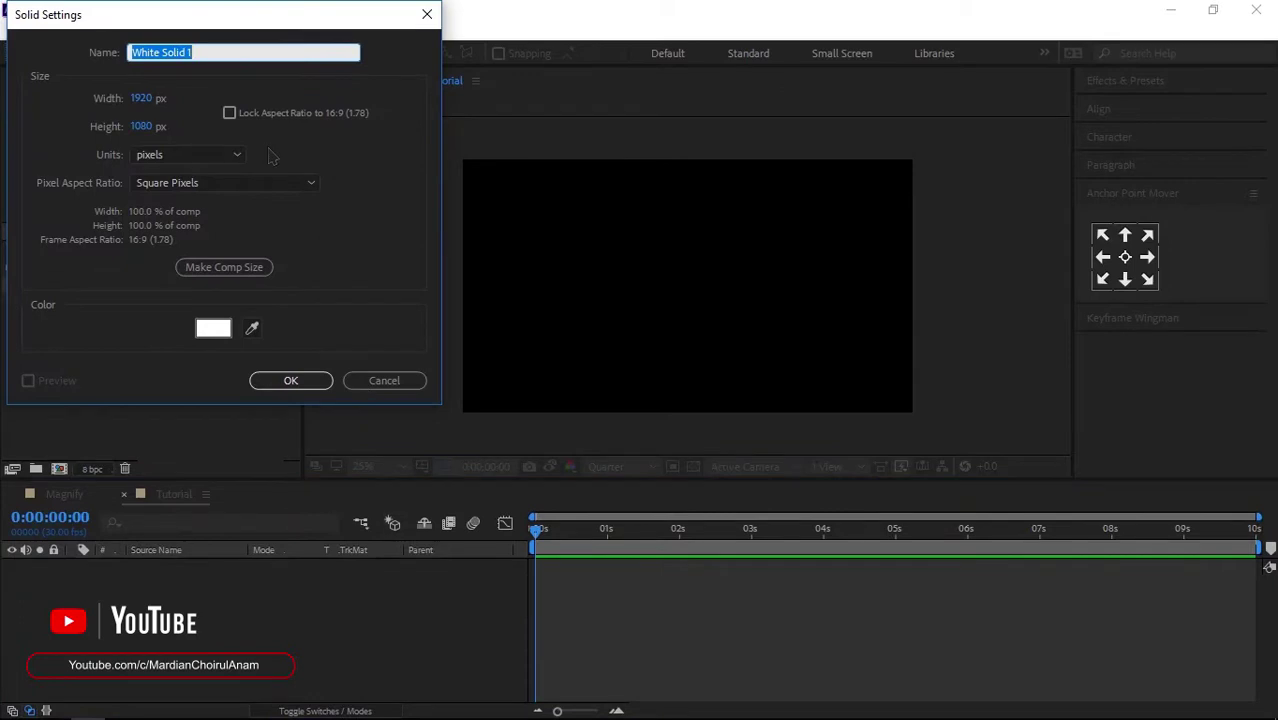
type("Background")
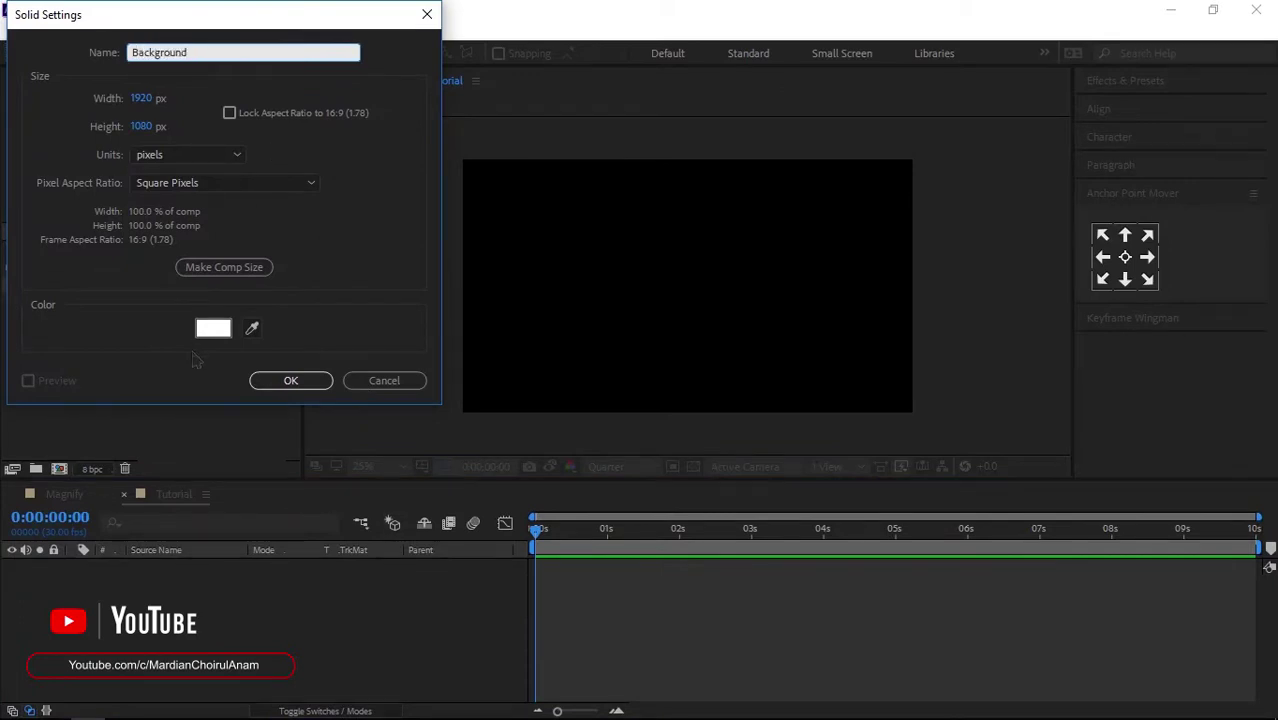
left_click(214, 329)
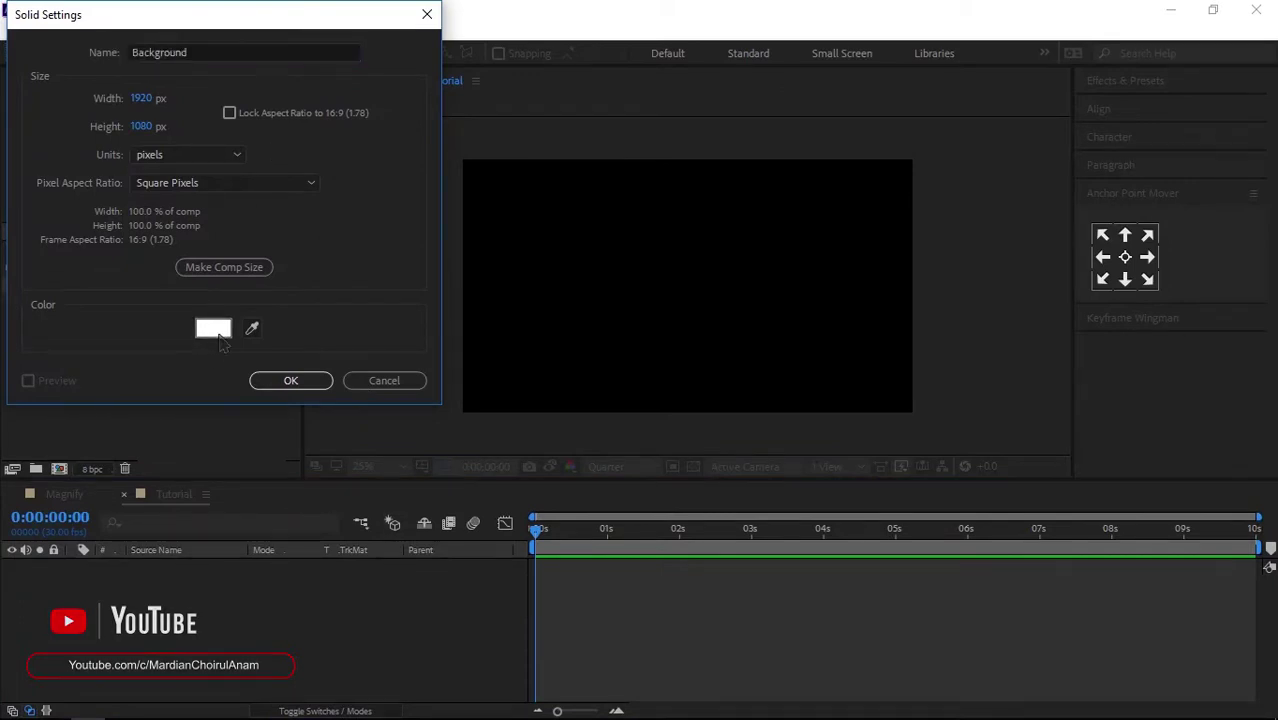
left_click(25, 47)
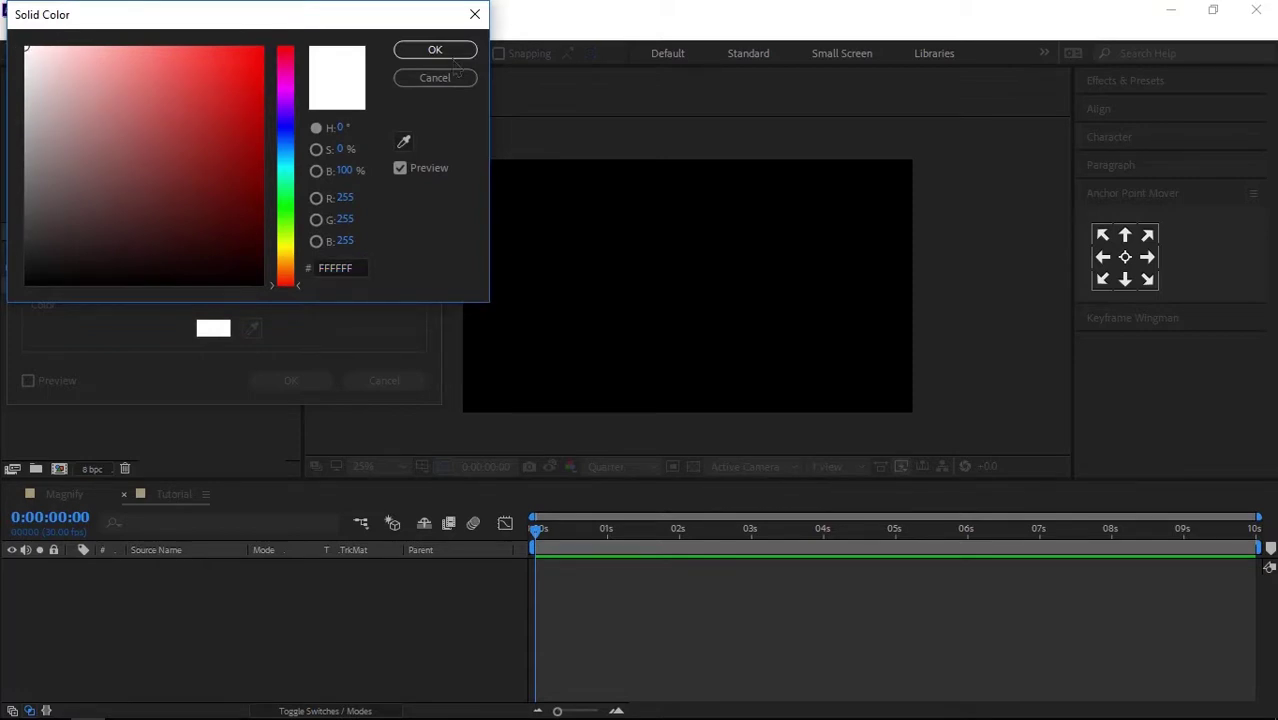
left_click(435, 49)
left_click(290, 380)
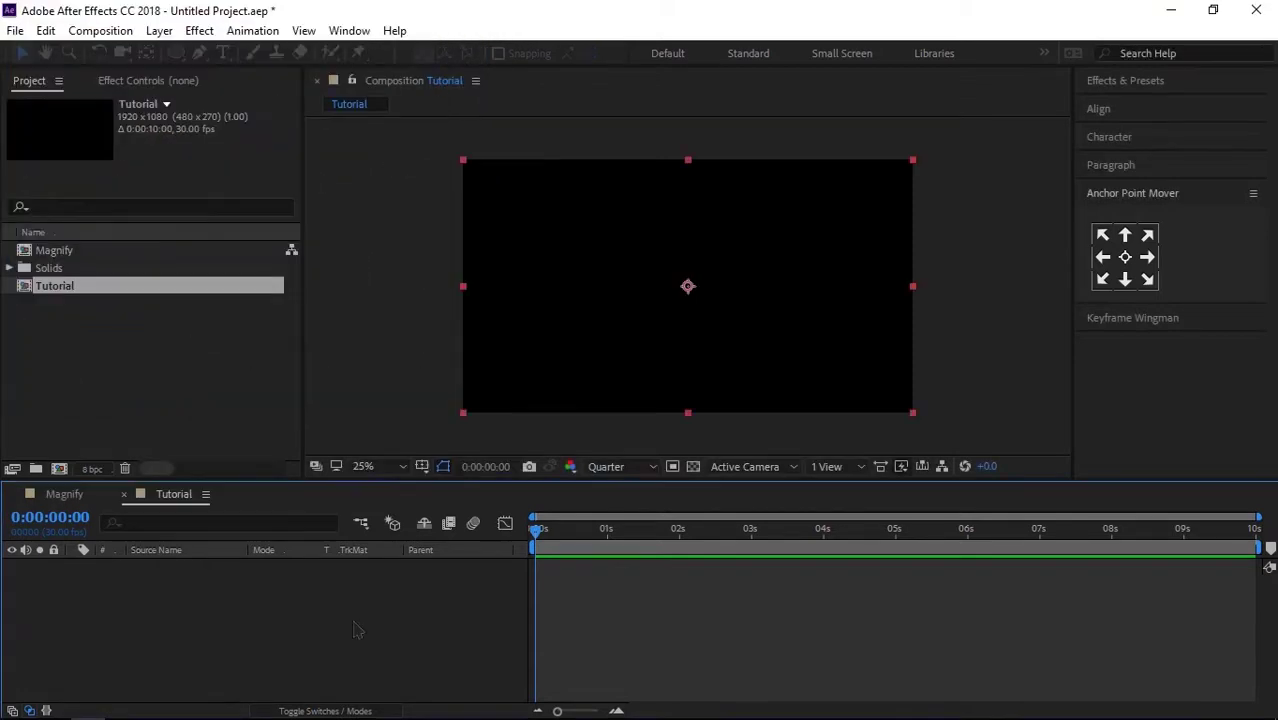
left_click(223, 52)
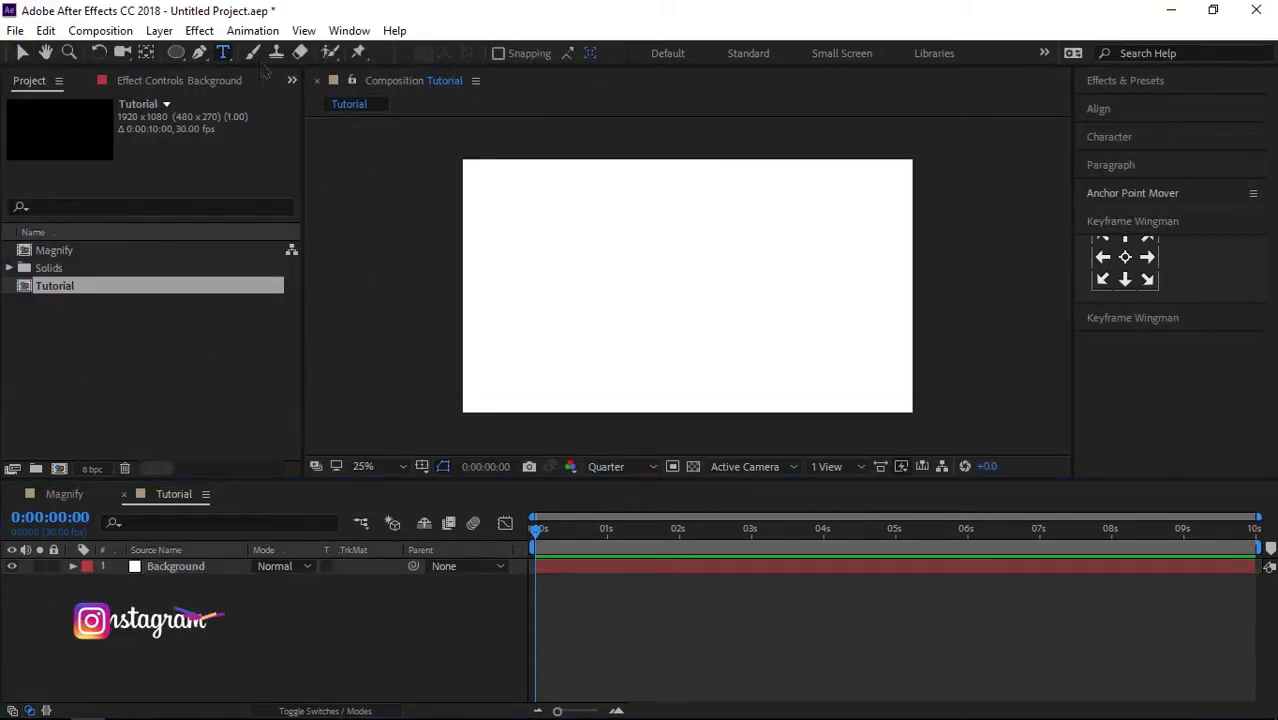
left_click(540, 295)
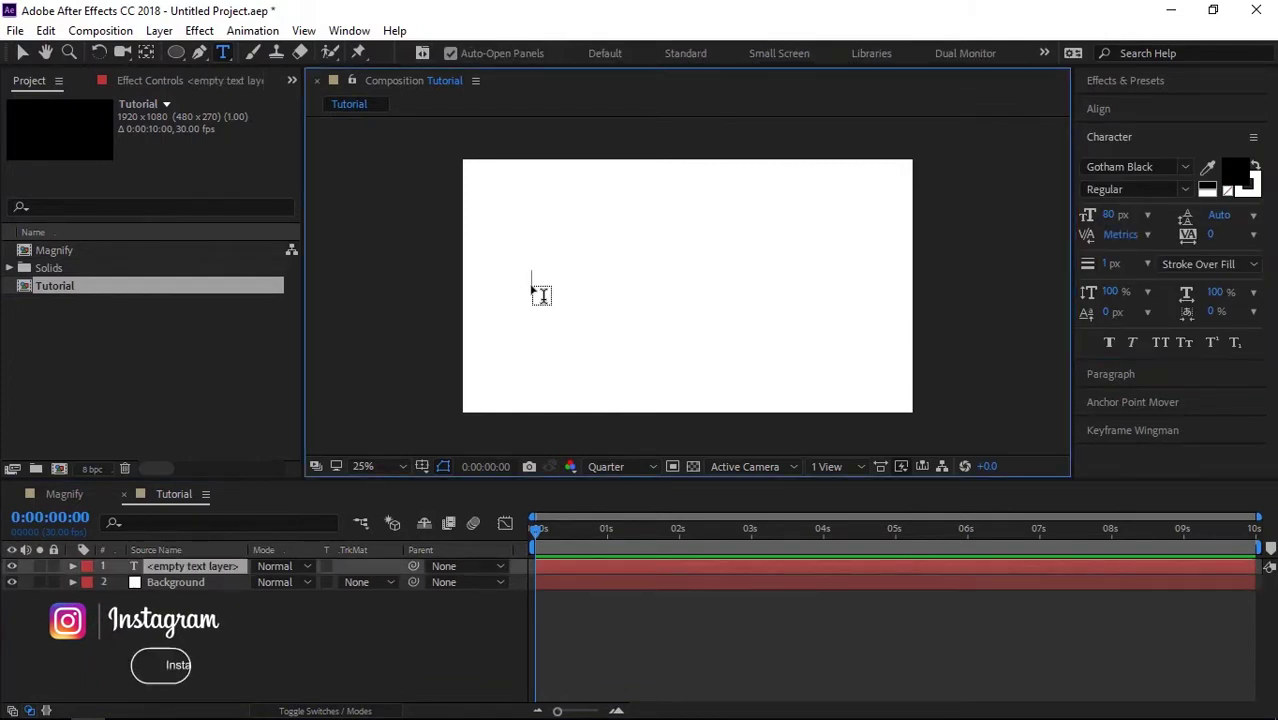
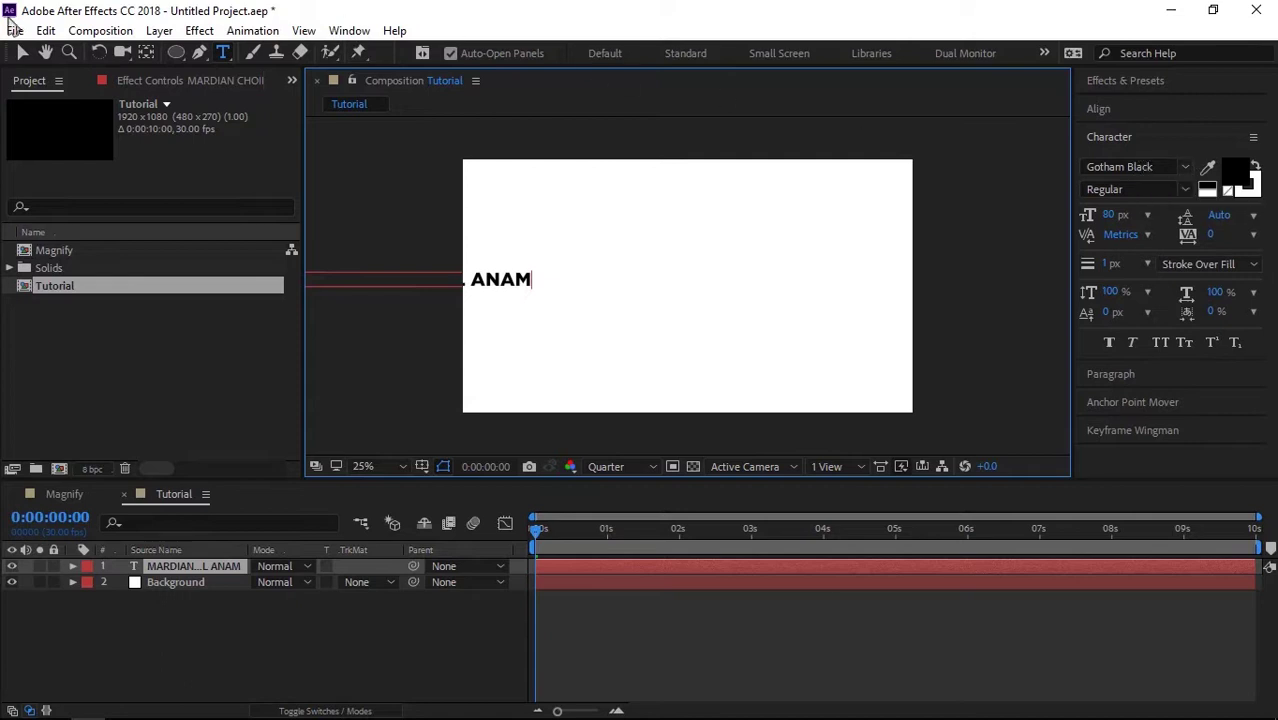
left_click(21, 54)
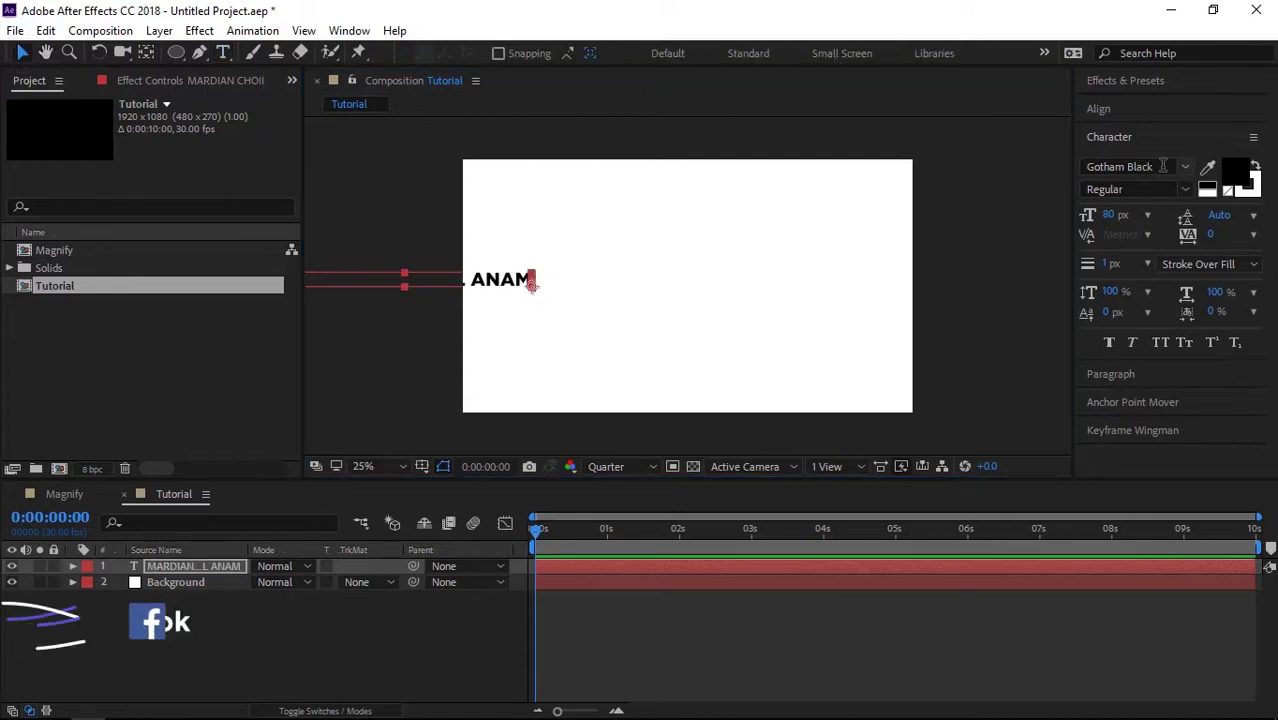
Step: Centre the text horizontally and vertically in the composition, then deselect it
left_click(1100, 109)
left_click(1124, 155)
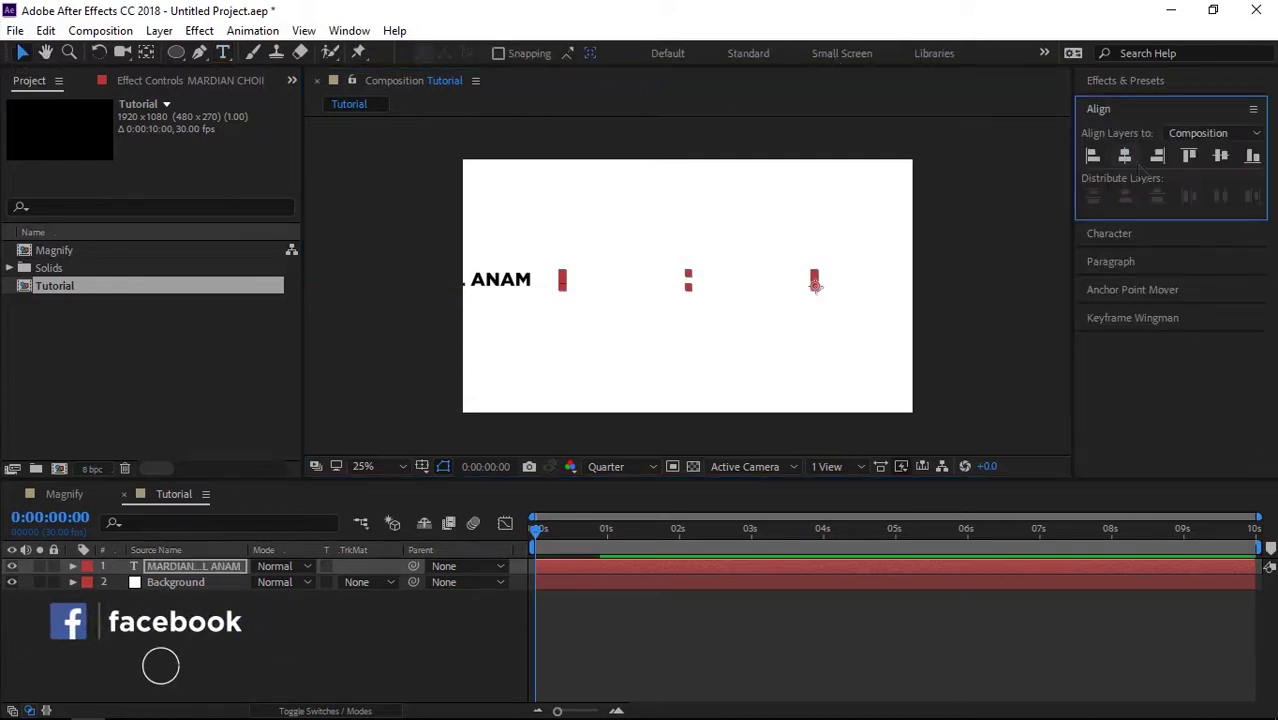
key("Caps_Lock")
key("Caps_Lock")
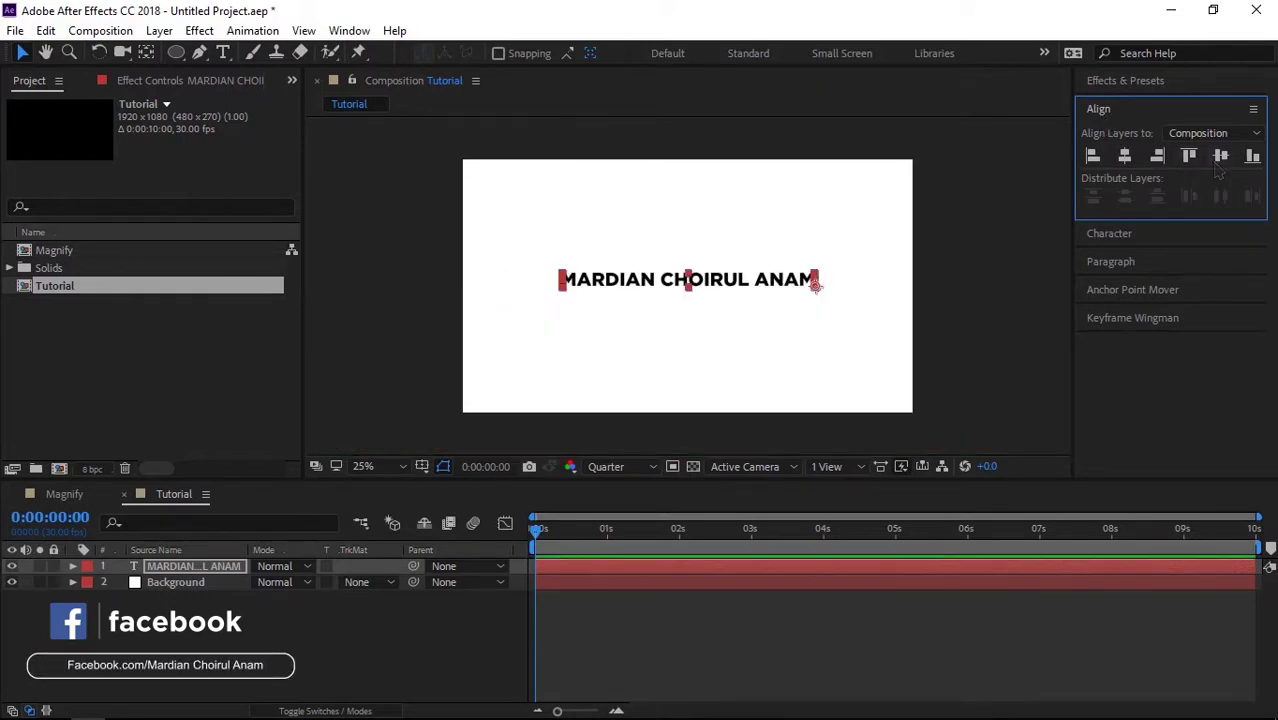
left_click(1220, 156)
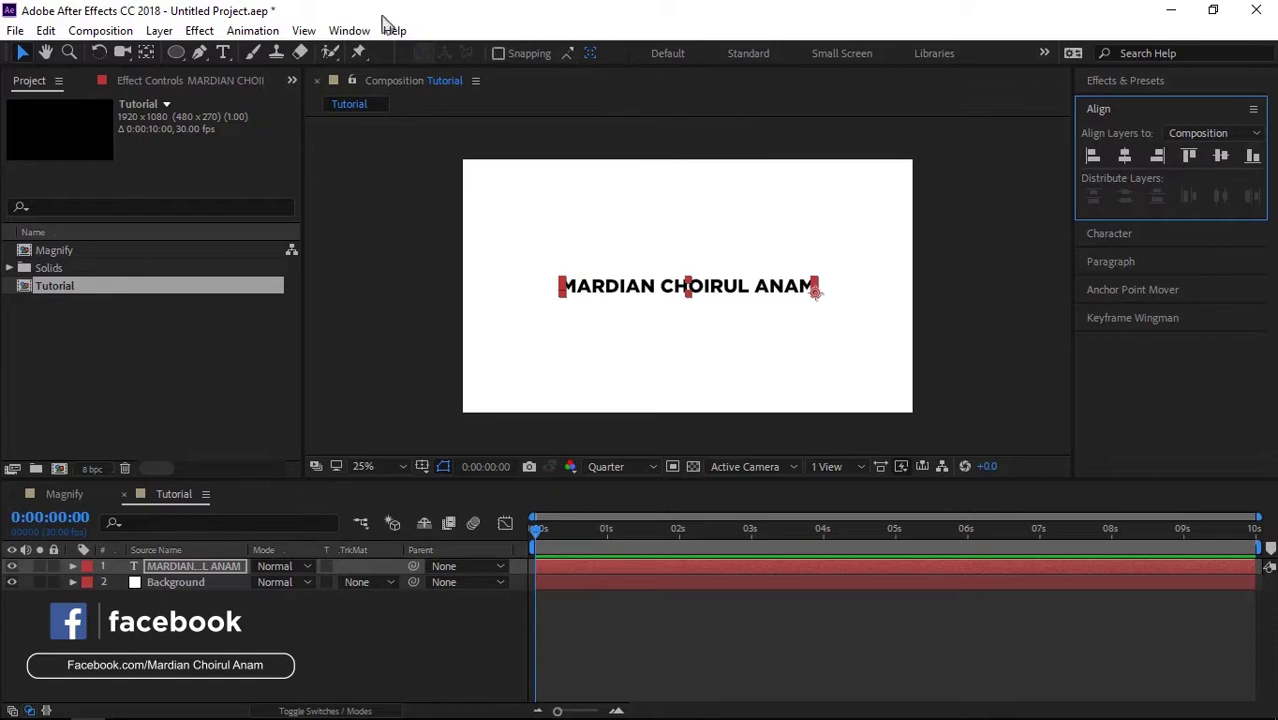
left_click(352, 30)
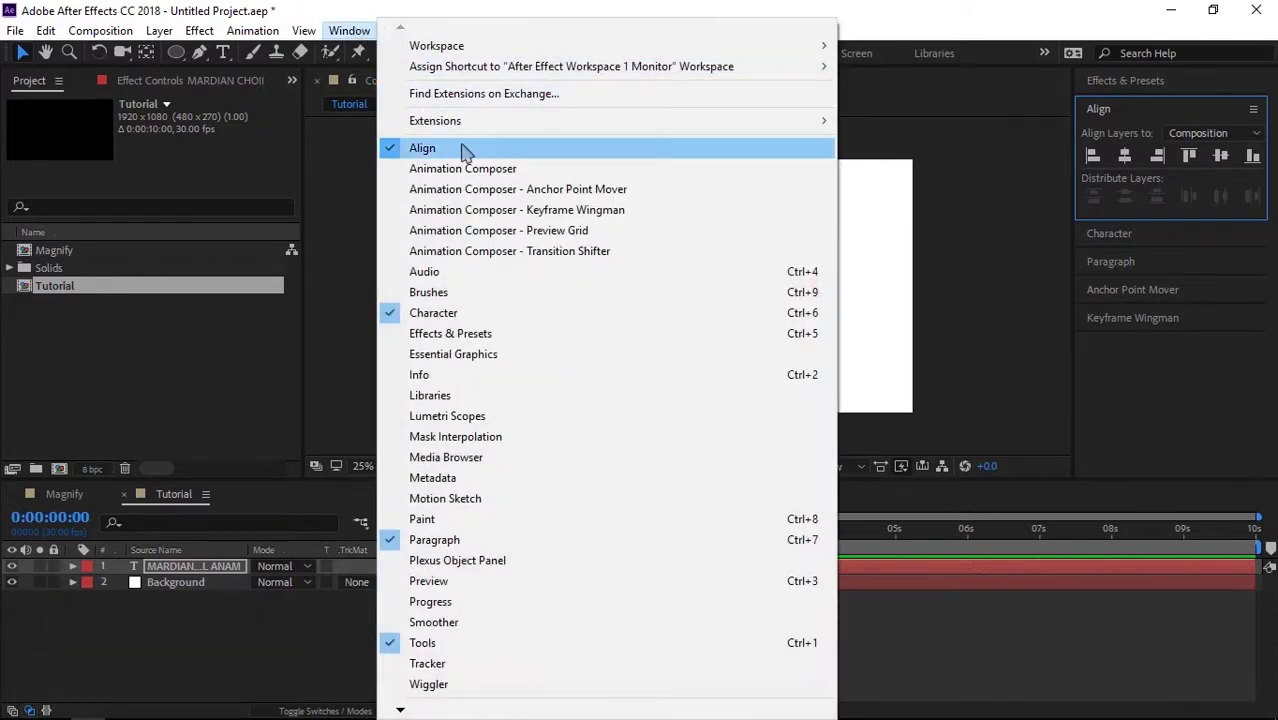
left_click(349, 30)
left_click(188, 652)
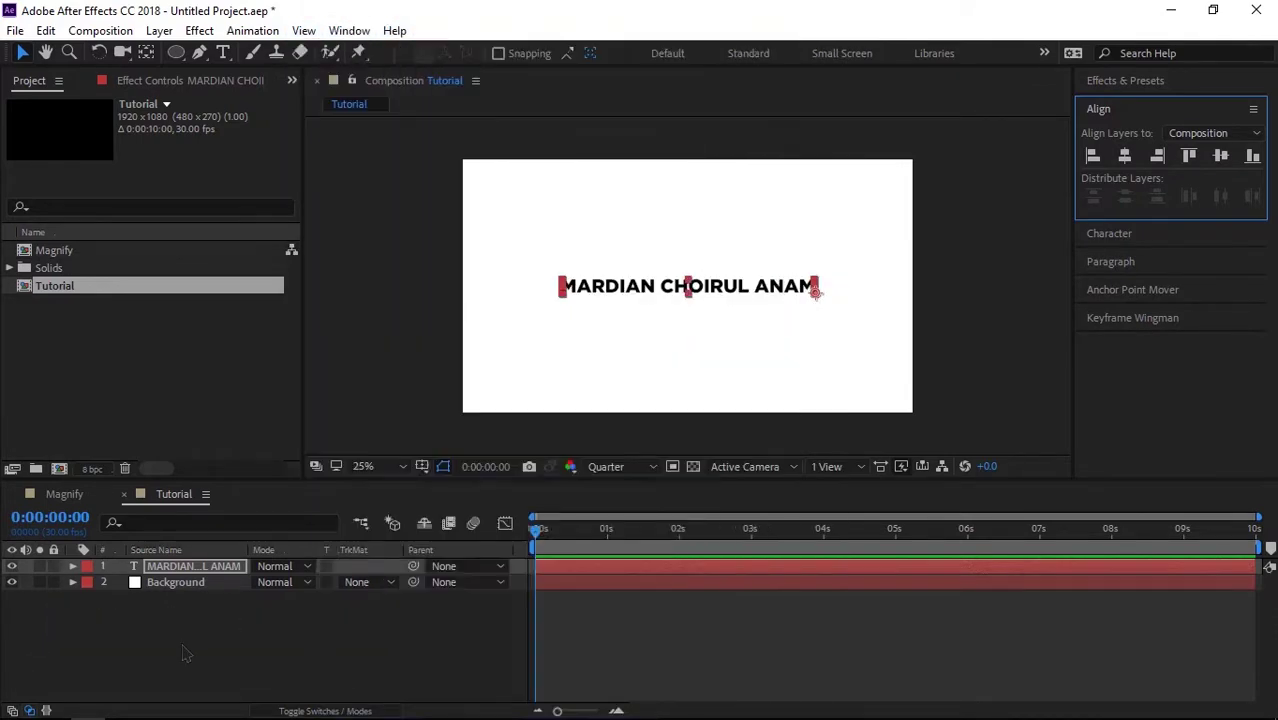
left_click(277, 658)
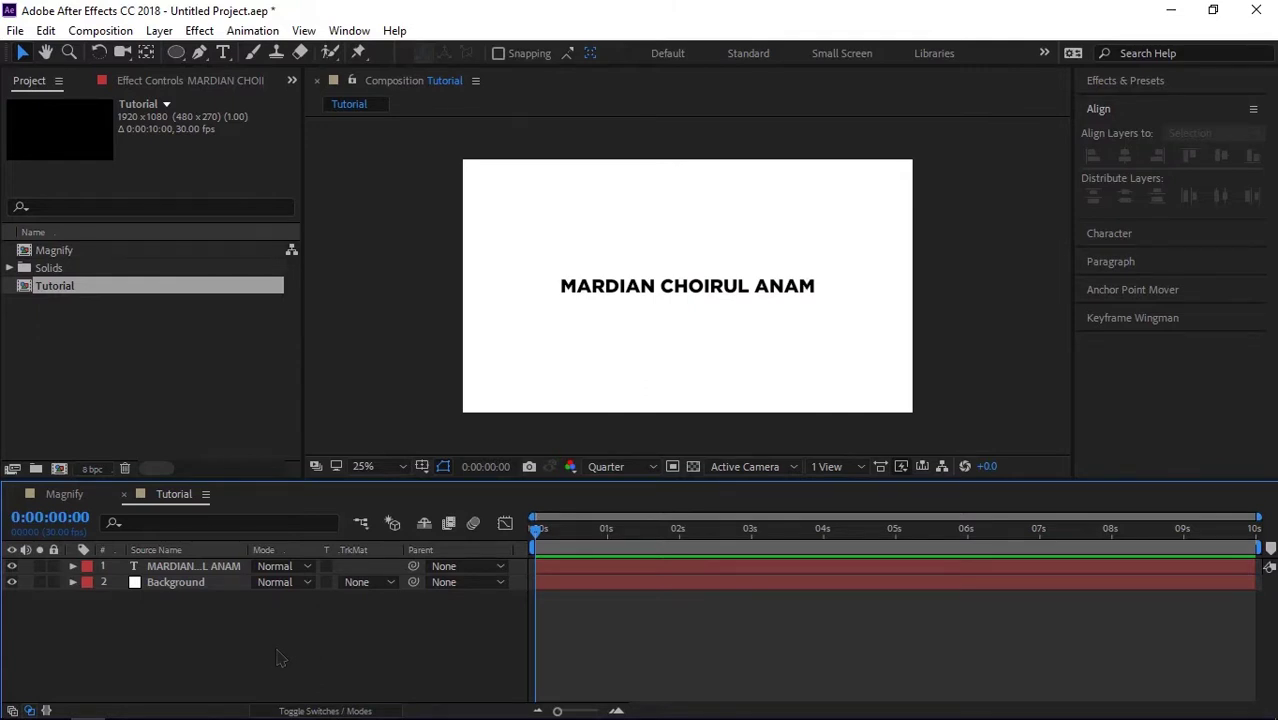
Step: Set the Ellipse tool to no fill with a pink FD6363 stroke
left_click(177, 54)
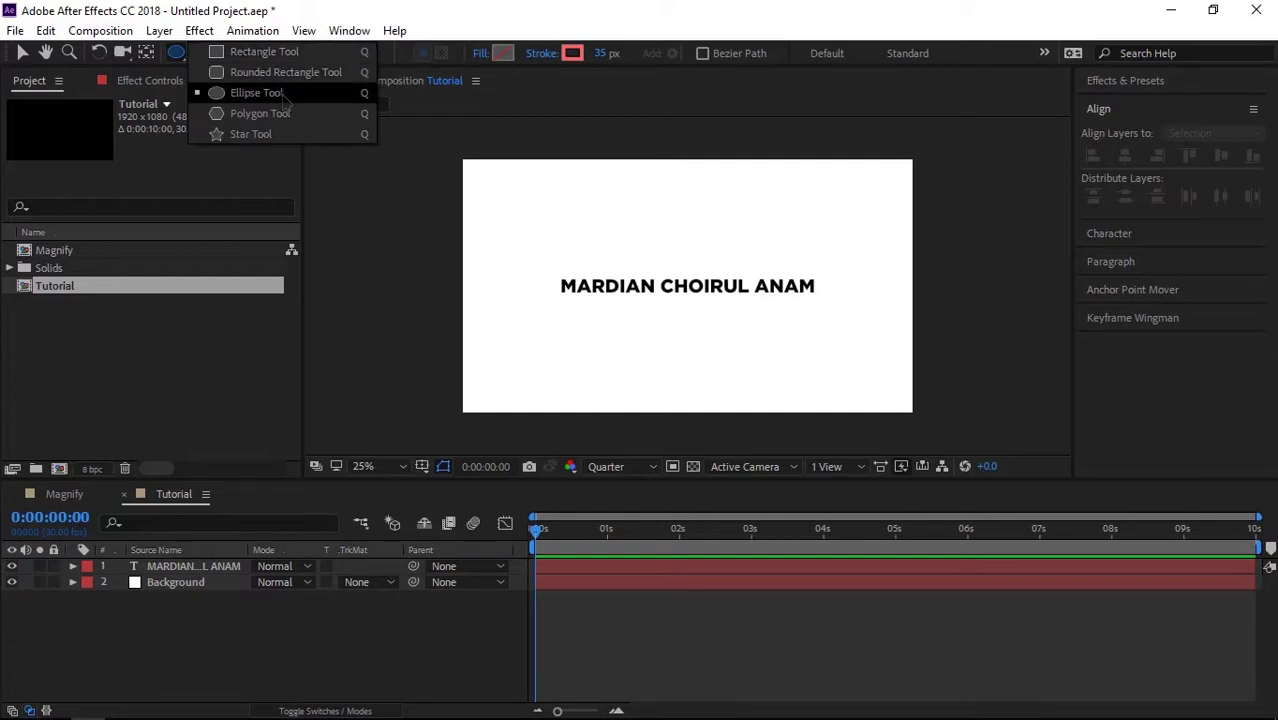
left_click(260, 93)
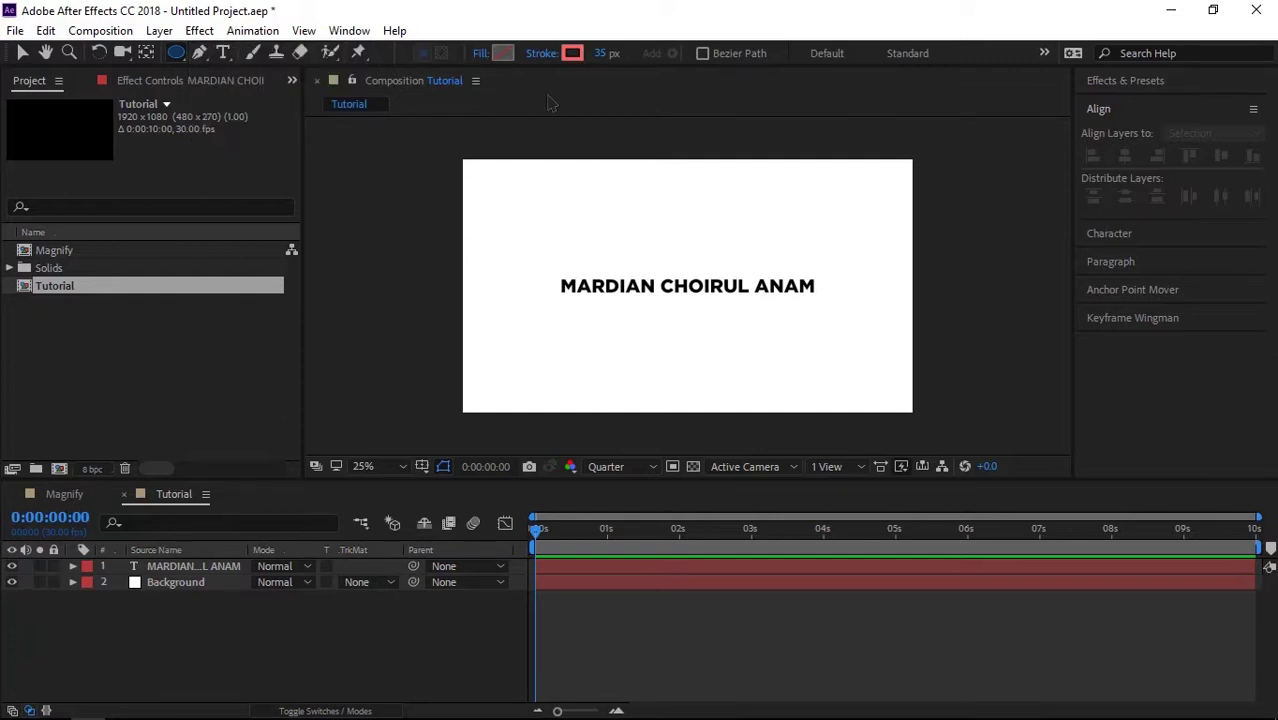
left_click(480, 54)
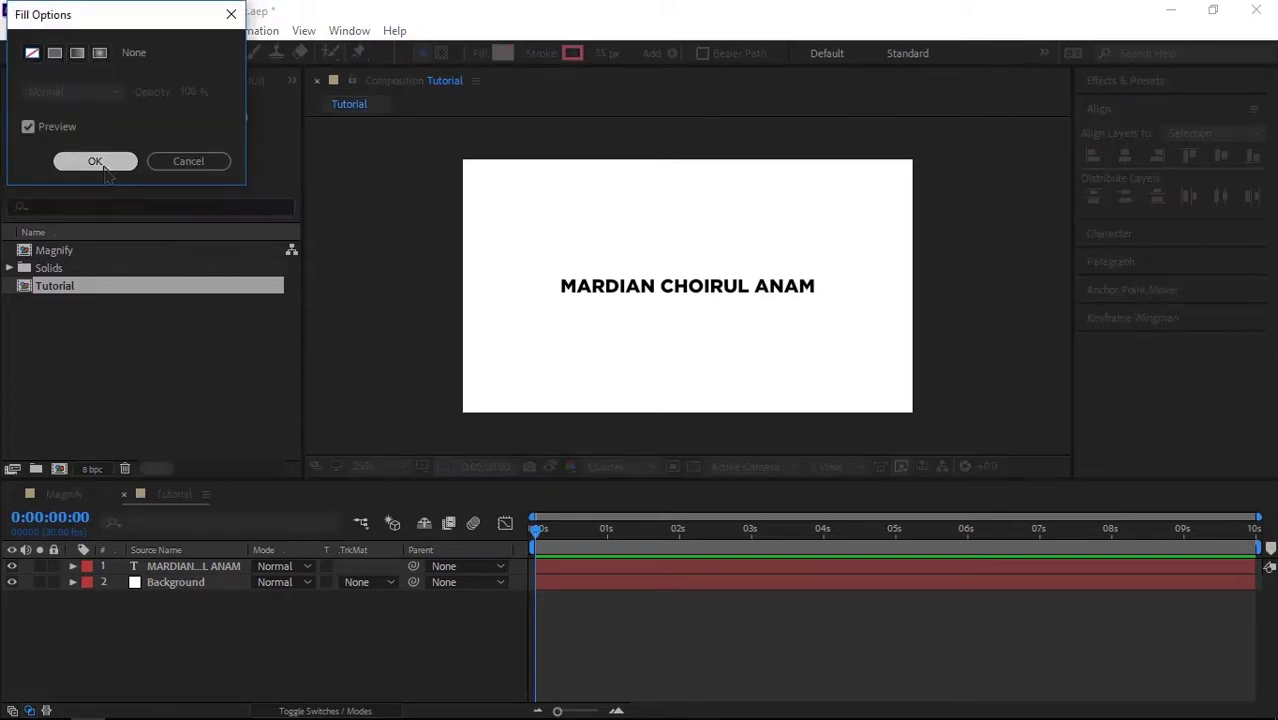
left_click(95, 161)
left_click(572, 53)
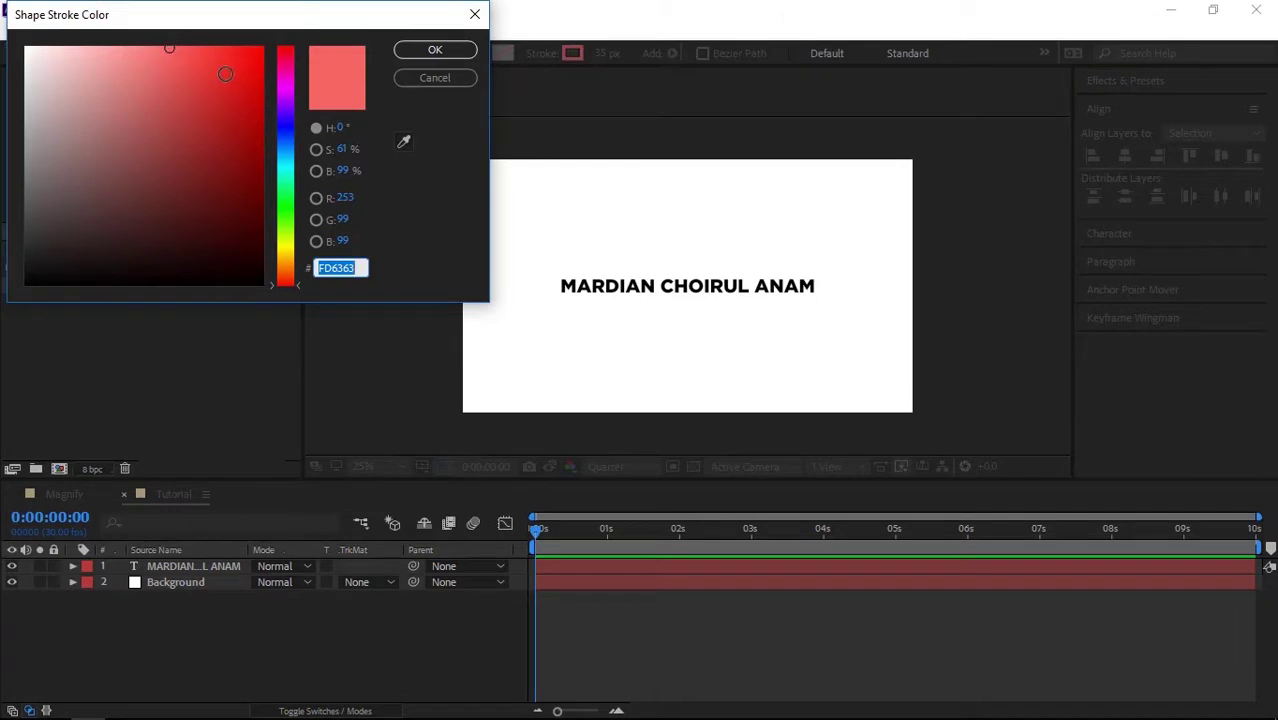
left_click(432, 50)
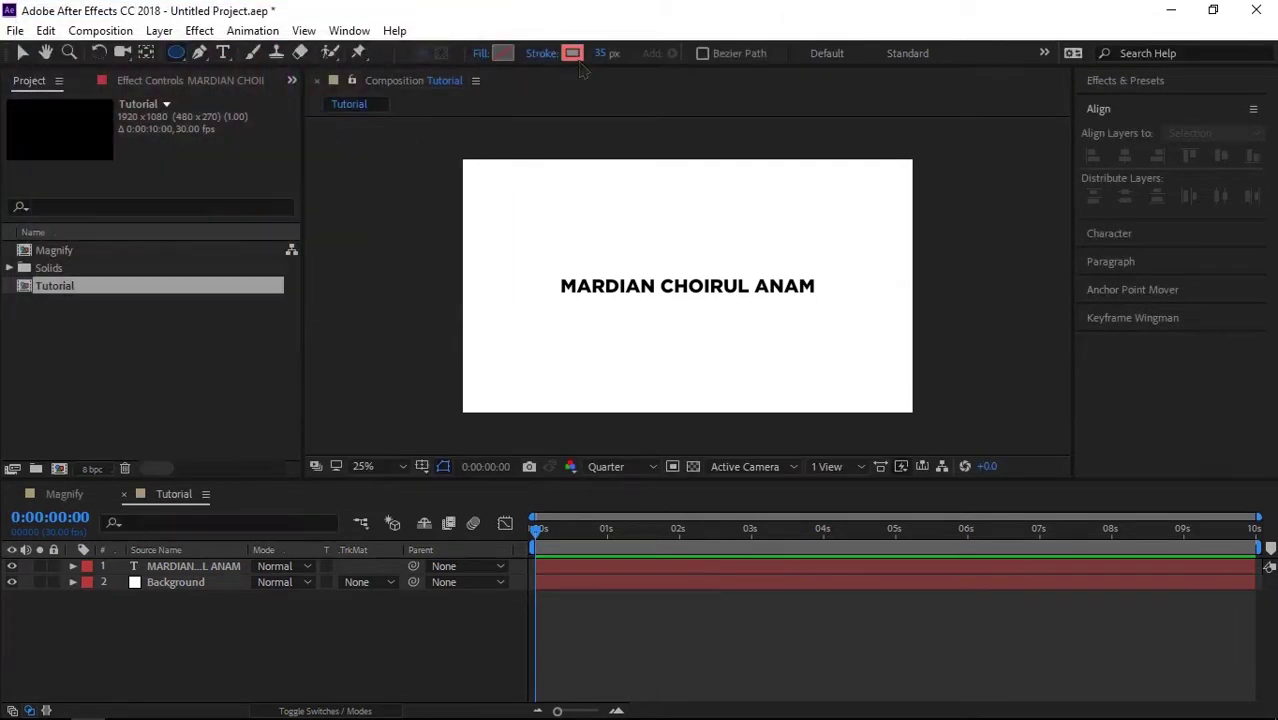
Step: Draw a pink ring circle over the 'MAR' at the start of the text
key("period")
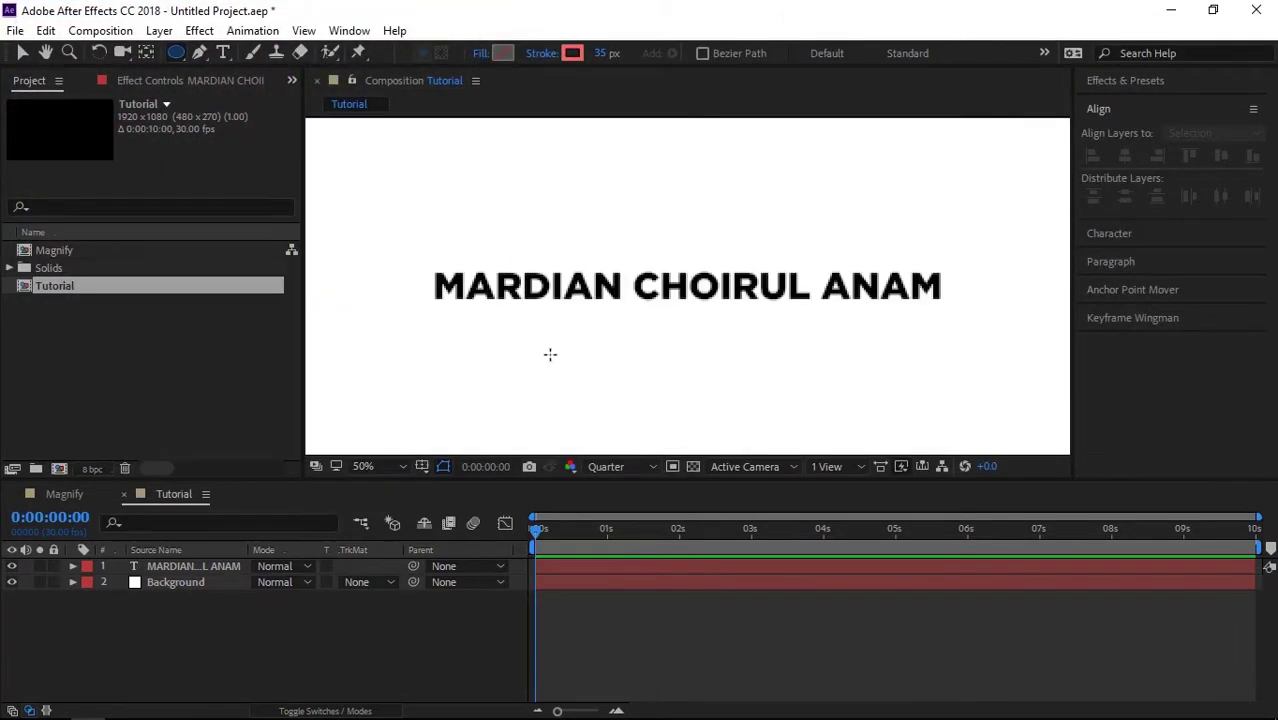
key("comma")
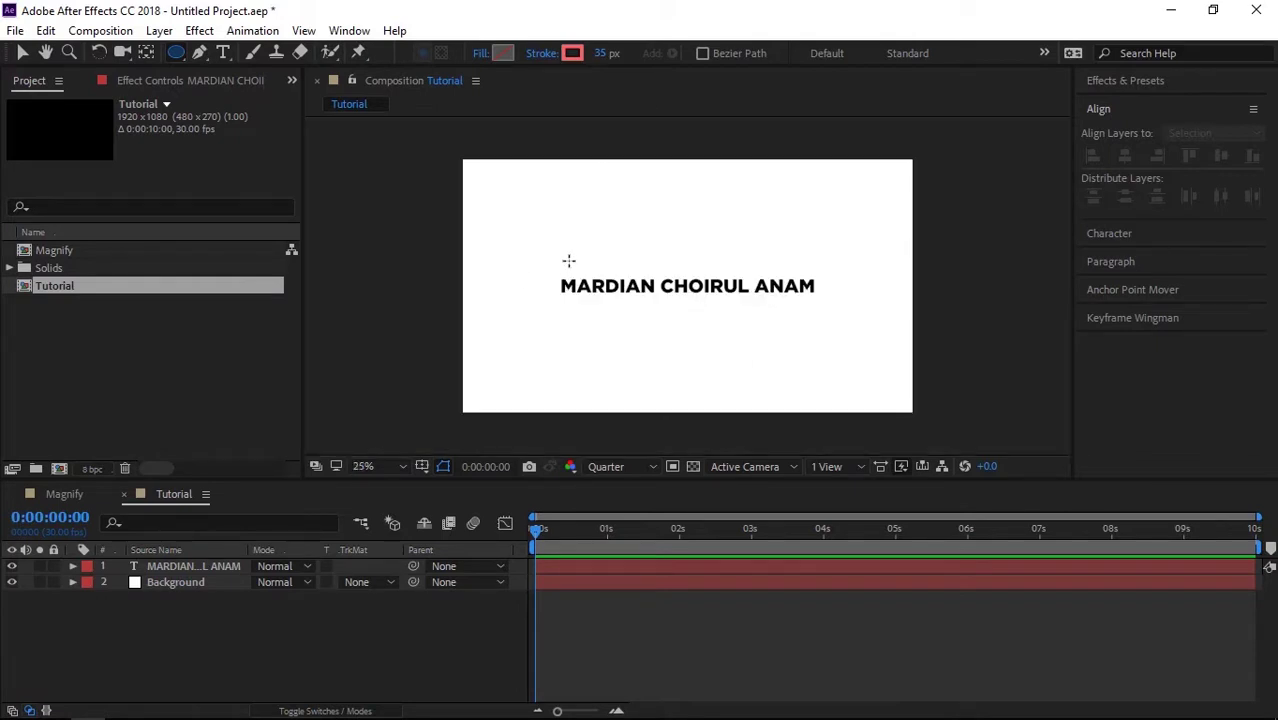
left_click_drag(553, 266, 597, 325)
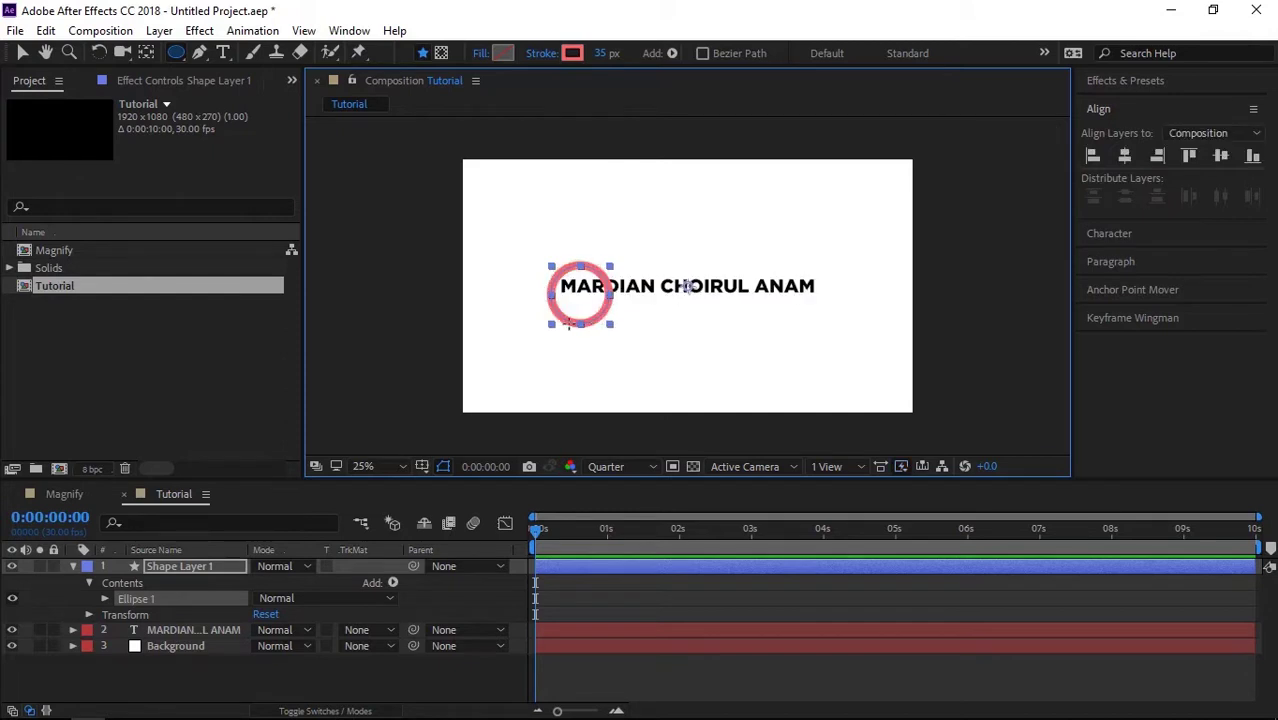
key("period")
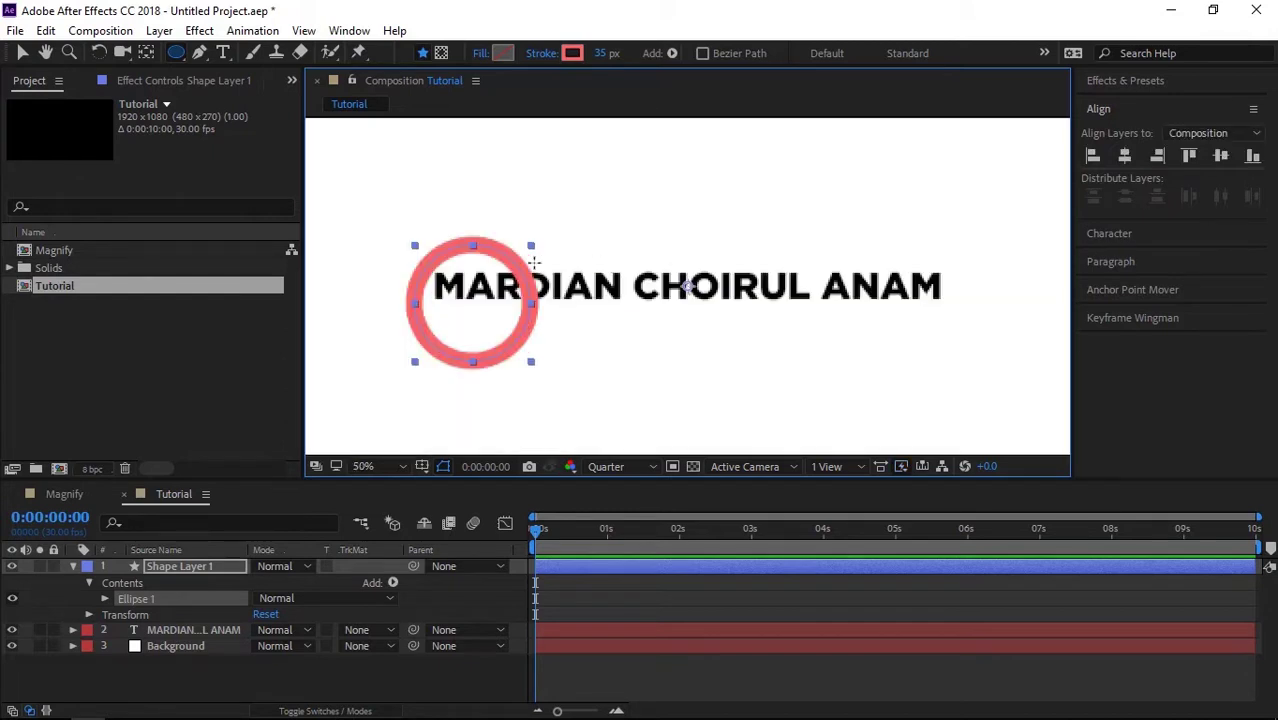
key("comma")
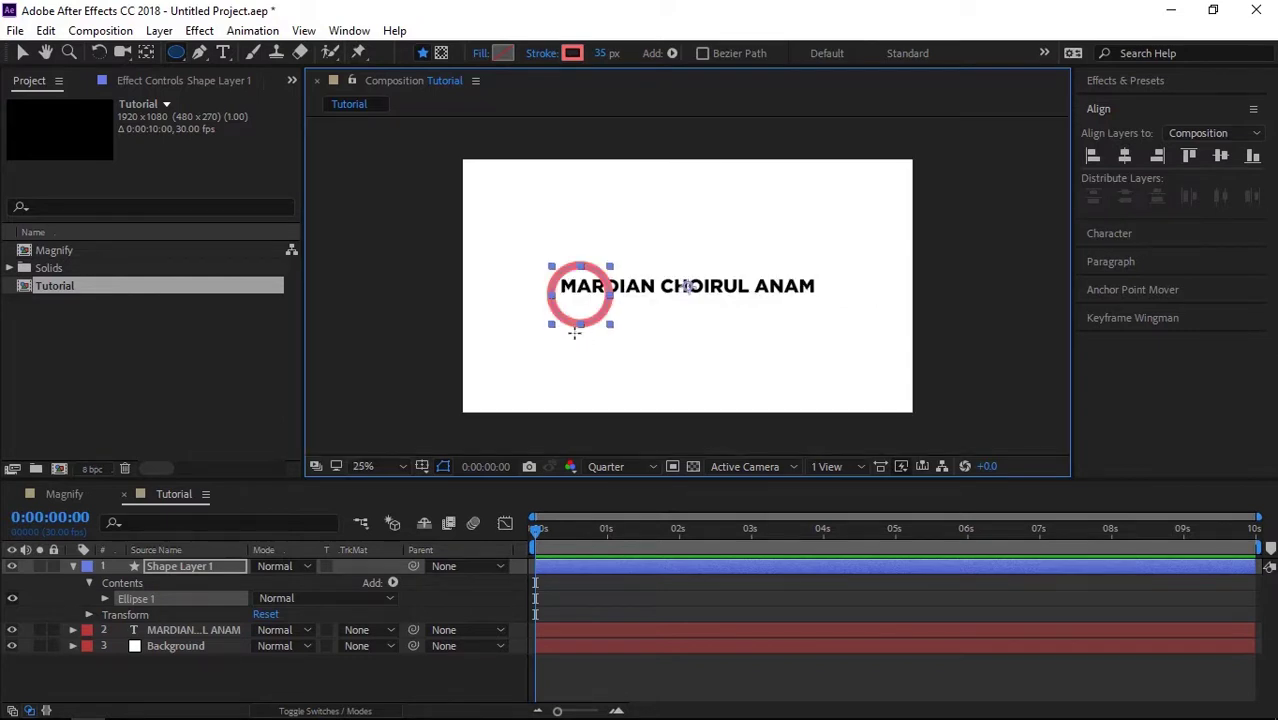
left_click(146, 53)
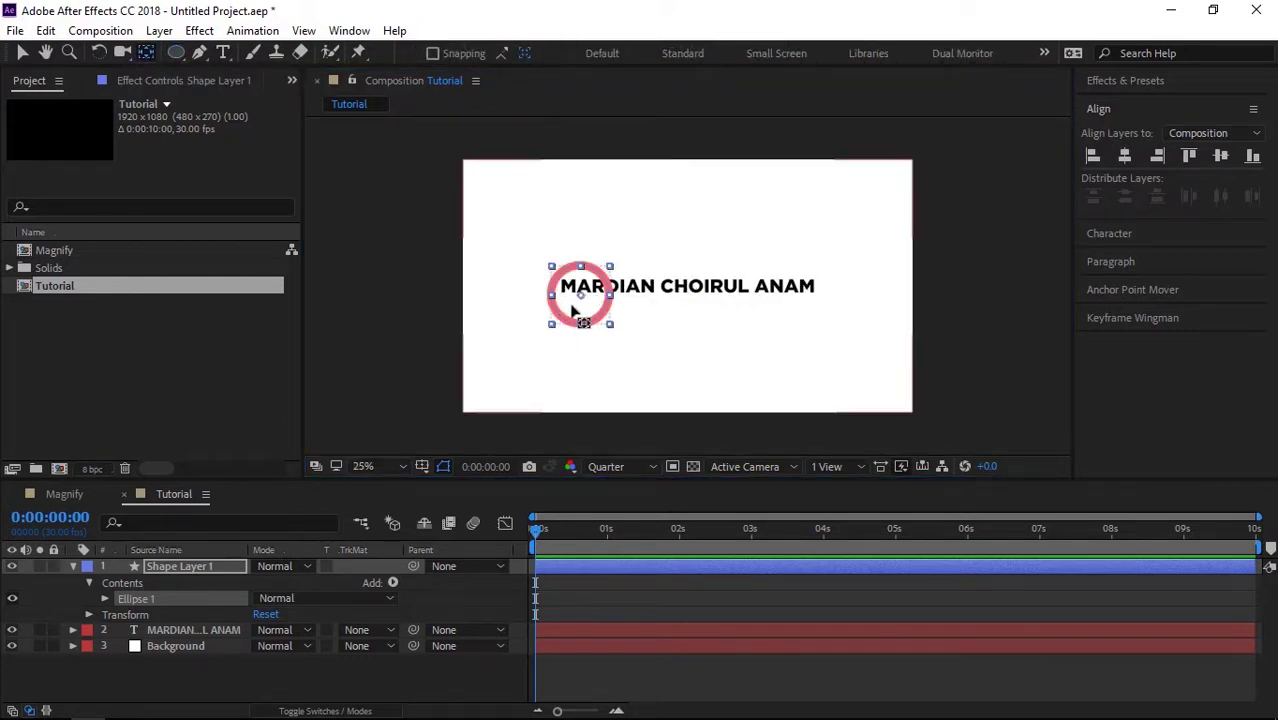
left_click(22, 53)
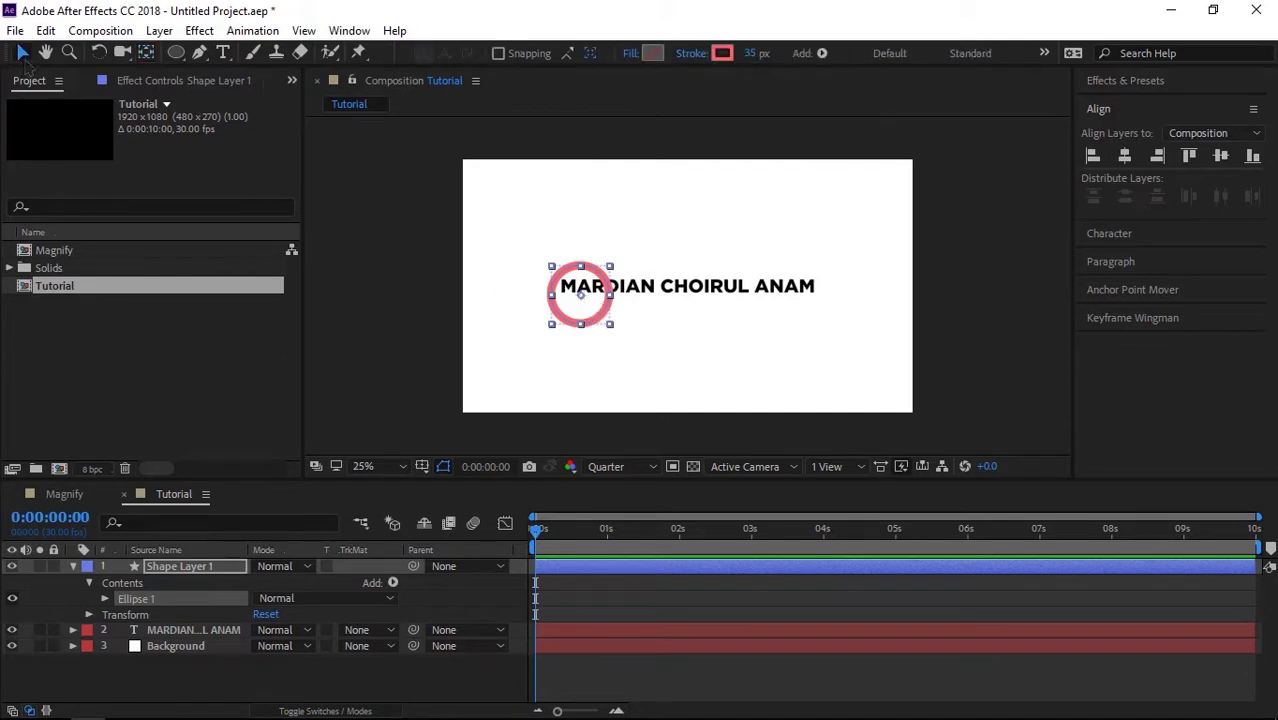
Step: Keyframe the ring's Position at 0:00, centre its anchor, and place it off the left edge
left_click(218, 582)
key("p")
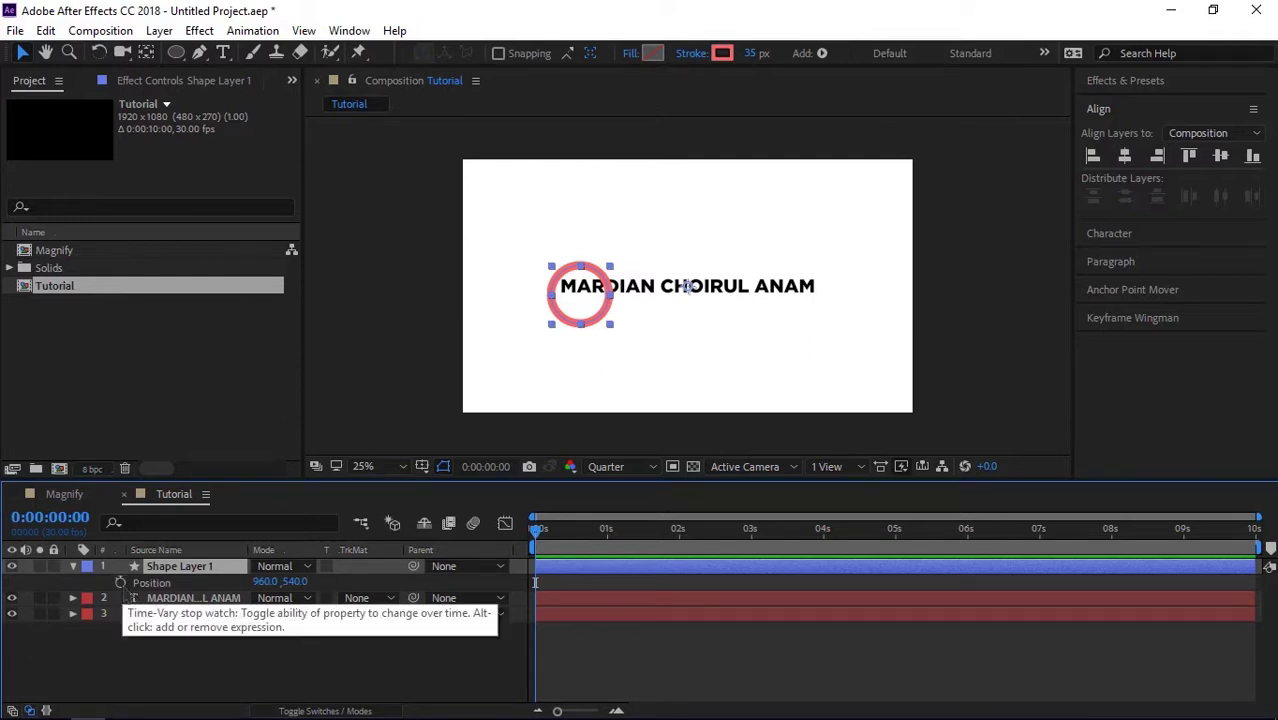
left_click(120, 582)
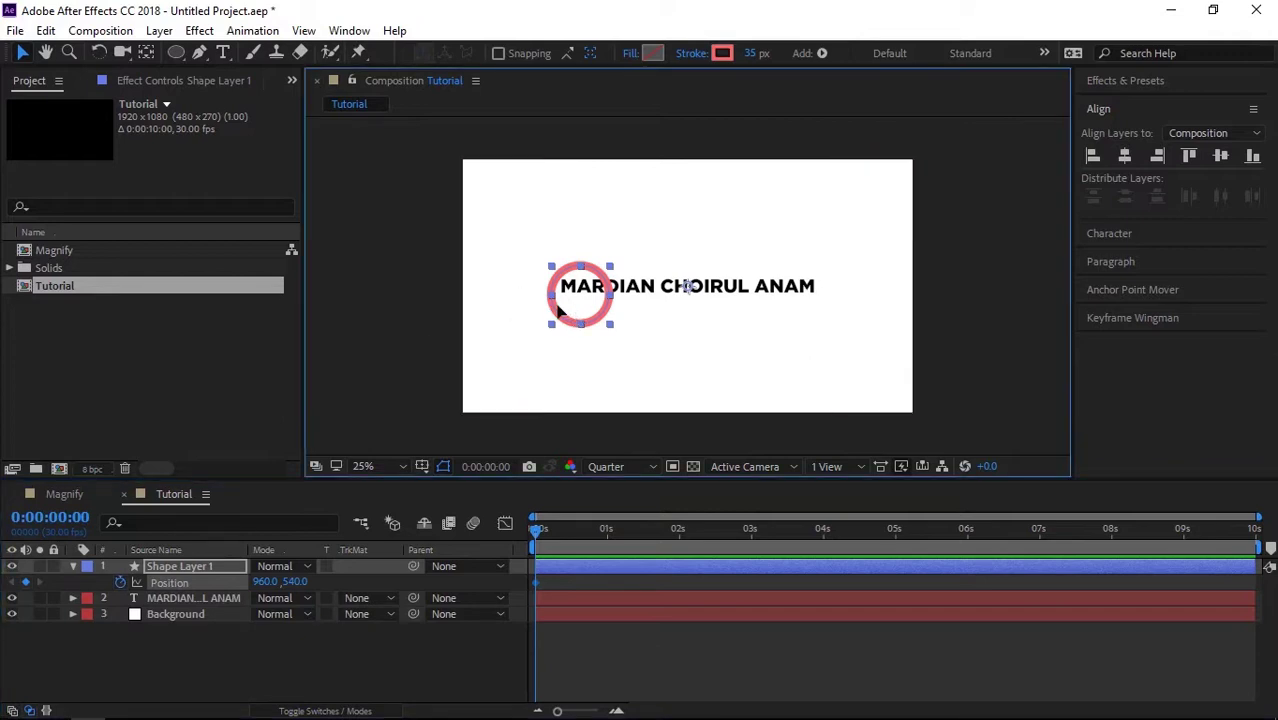
left_click_drag(557, 310, 490, 308)
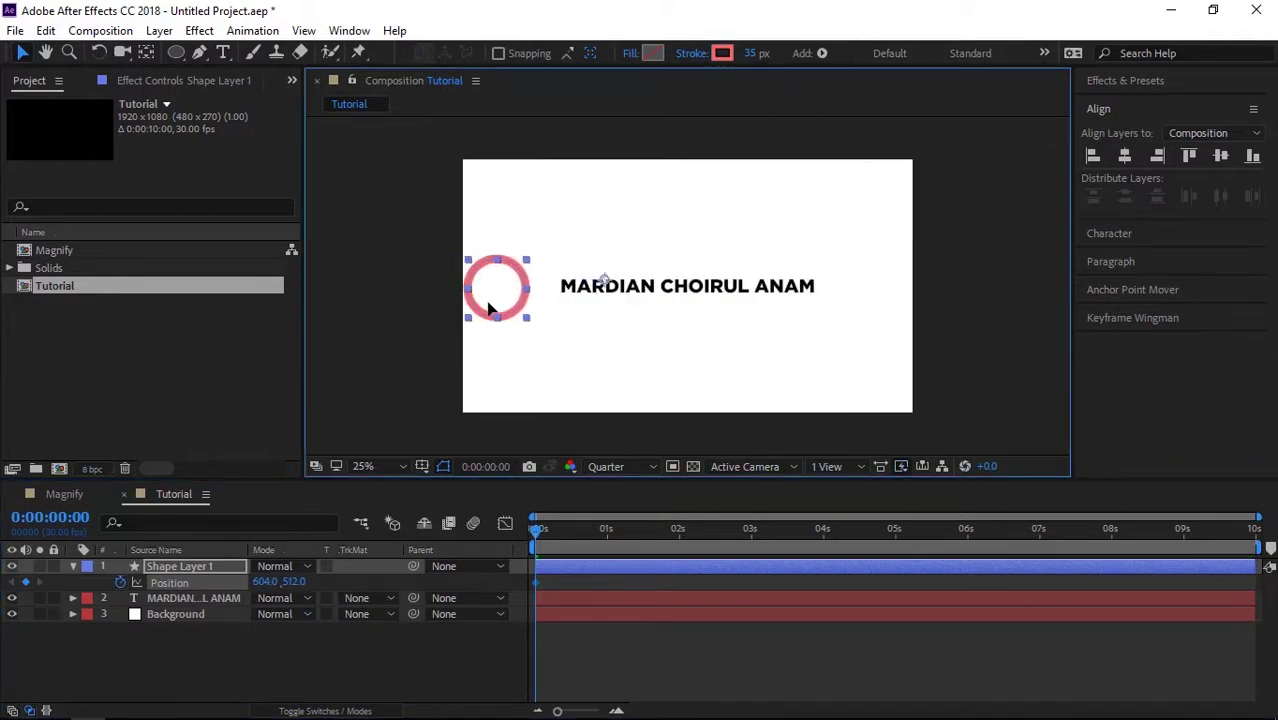
left_click(145, 52)
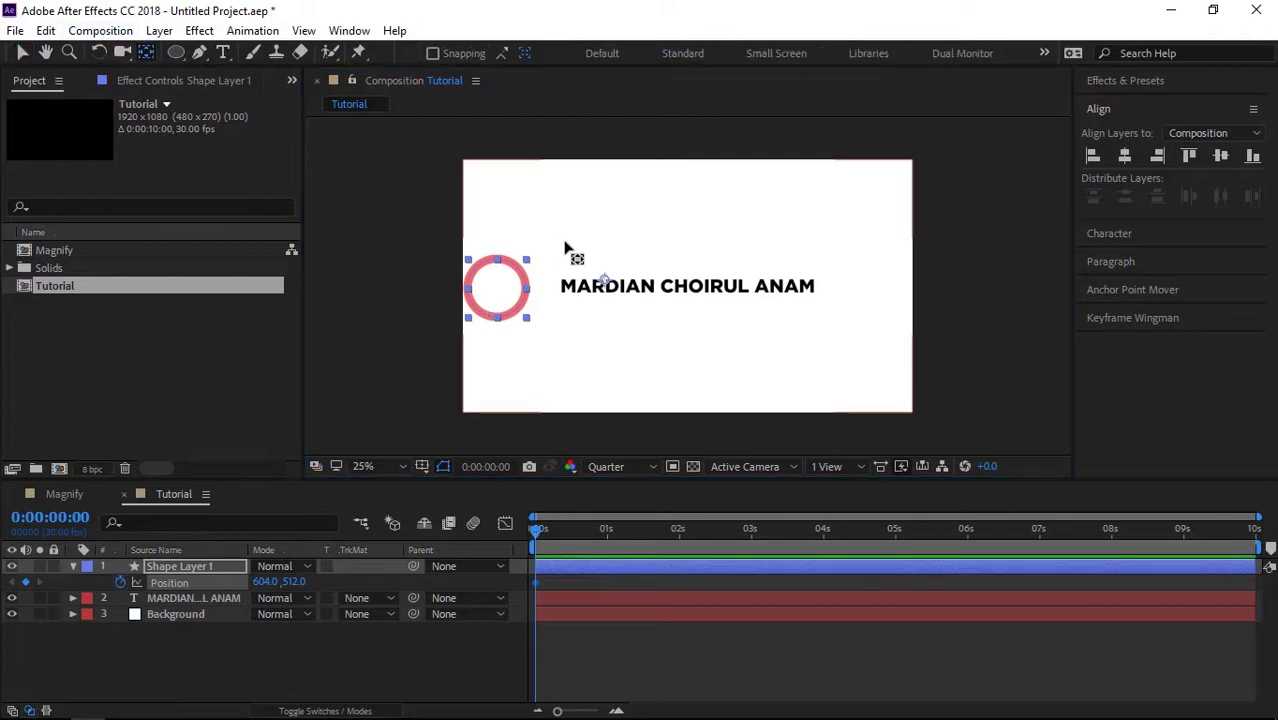
left_click_drag(606, 286, 495, 293)
left_click(22, 53)
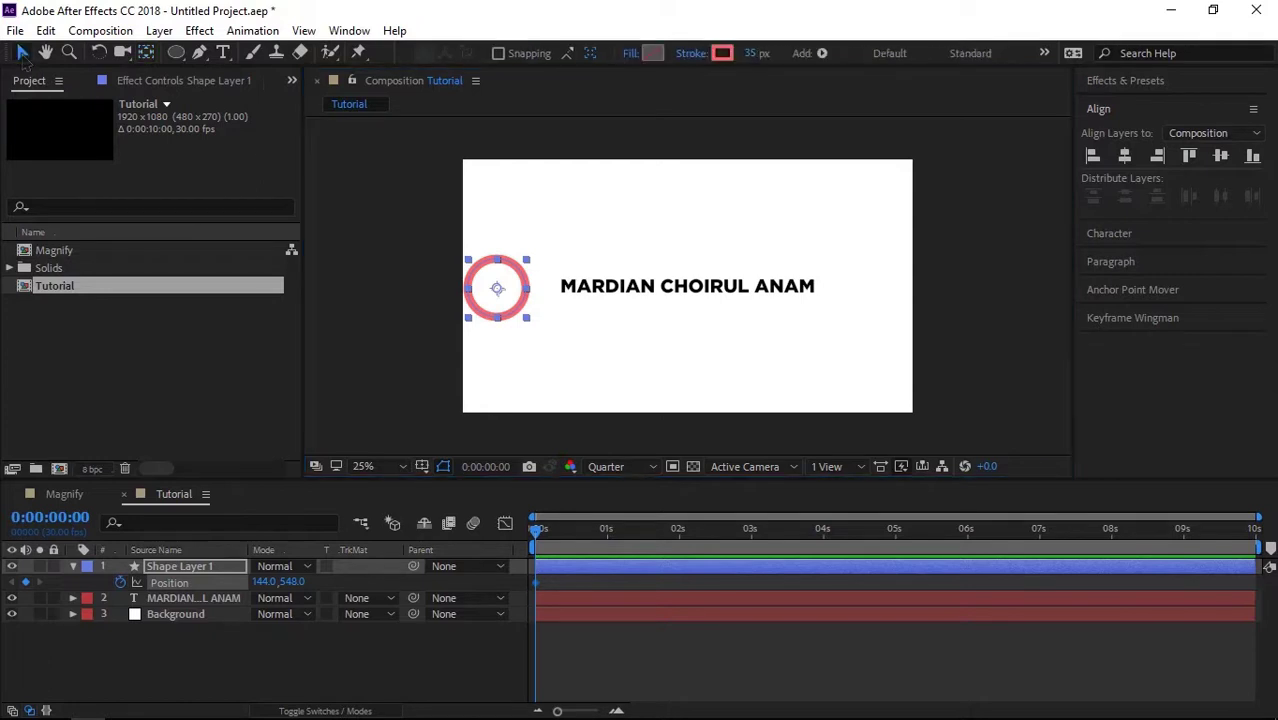
left_click_drag(476, 300, 399, 298)
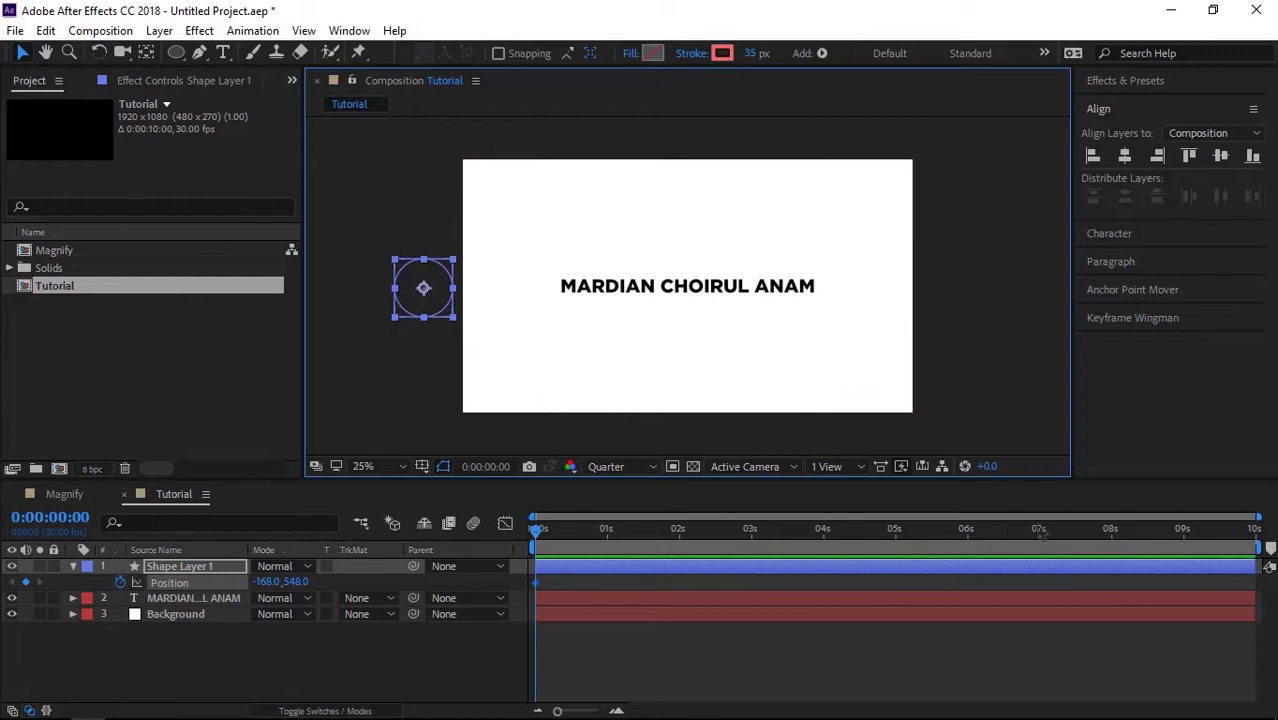
Step: At 0:00:08:29 move the ring past the right edge, then preview the slide
left_click(1182, 530)
left_click_drag(415, 312, 965, 313)
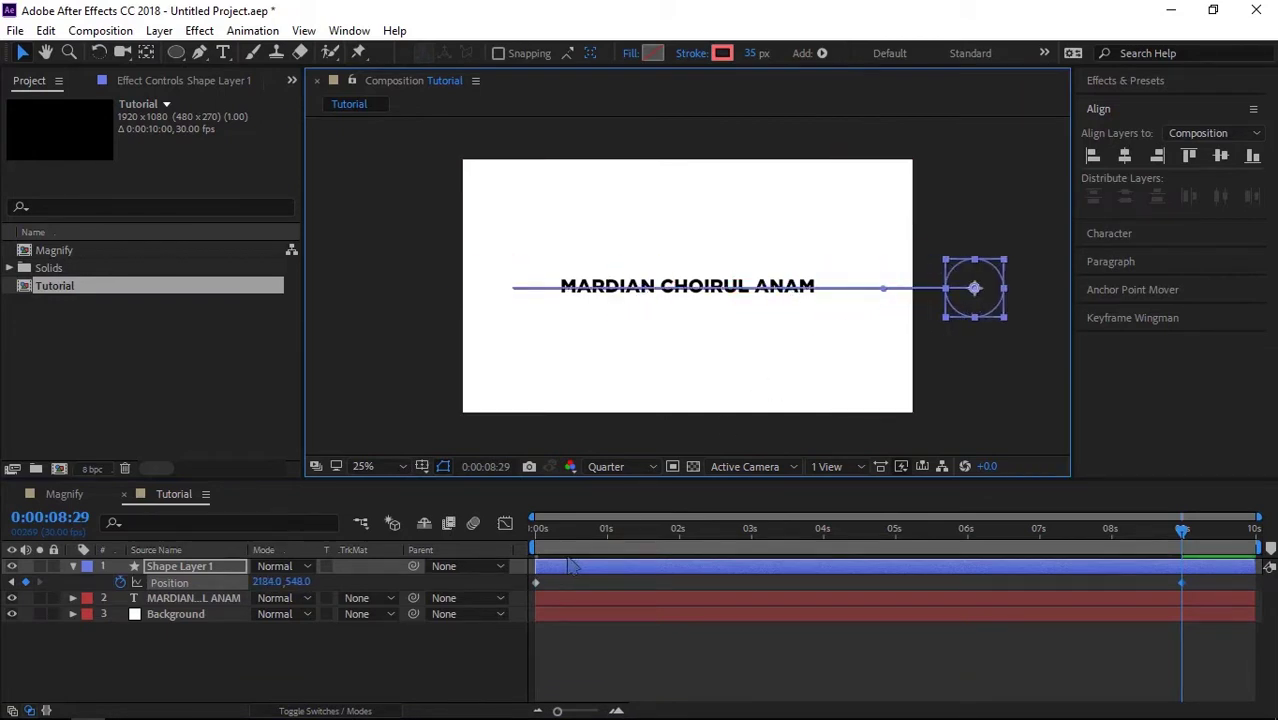
left_click_drag(558, 532, 522, 538)
key("space")
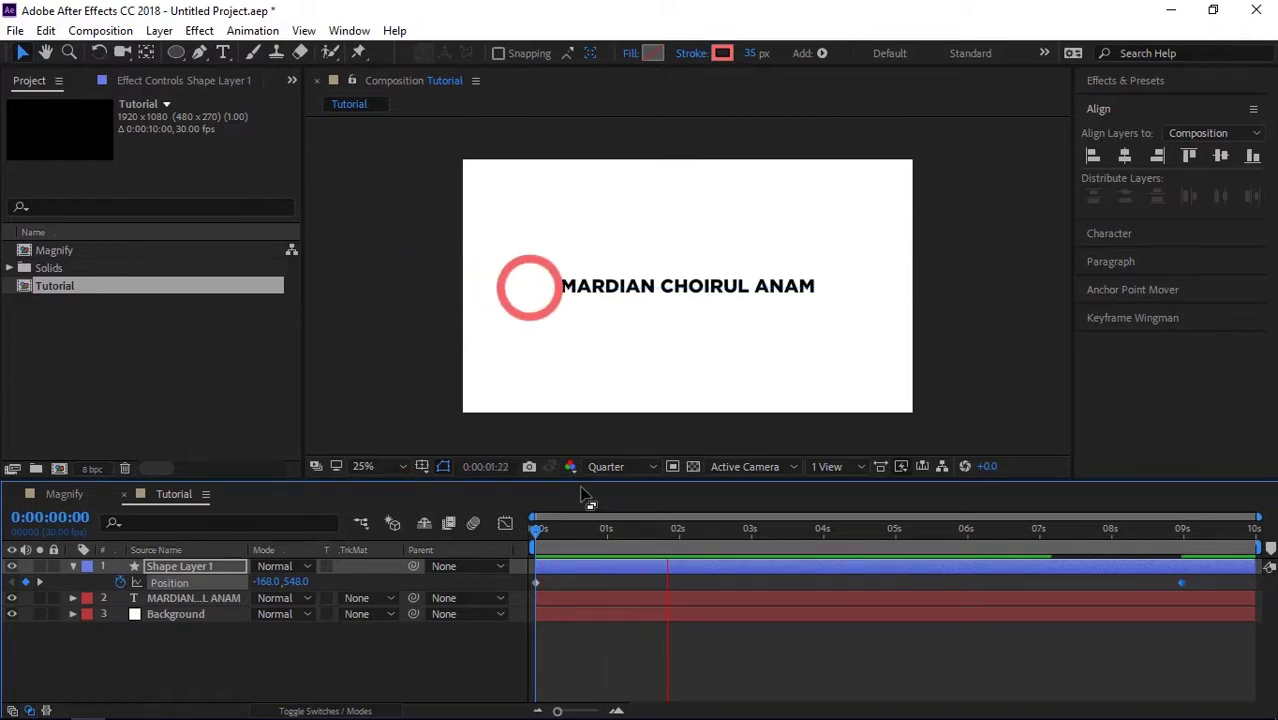
Step: Stop the preview and add a new adjustment layer to the Tutorial comp
key("space")
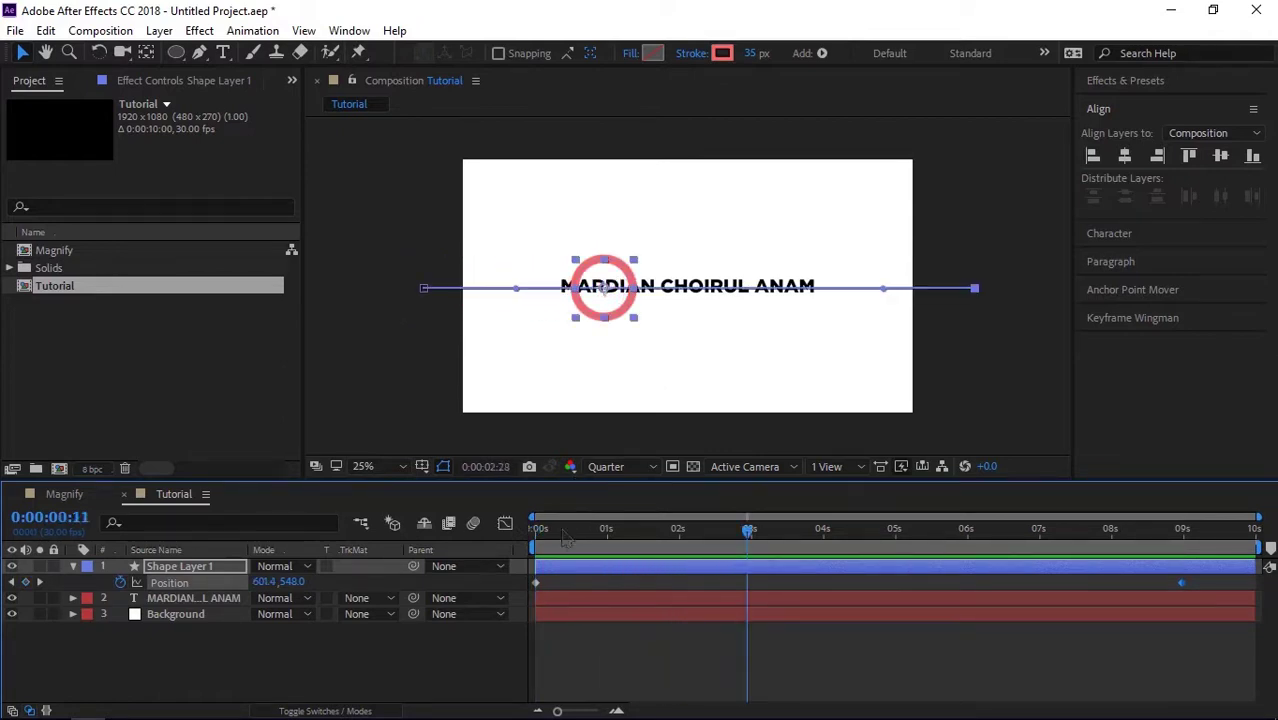
left_click(390, 662)
right_click(378, 658)
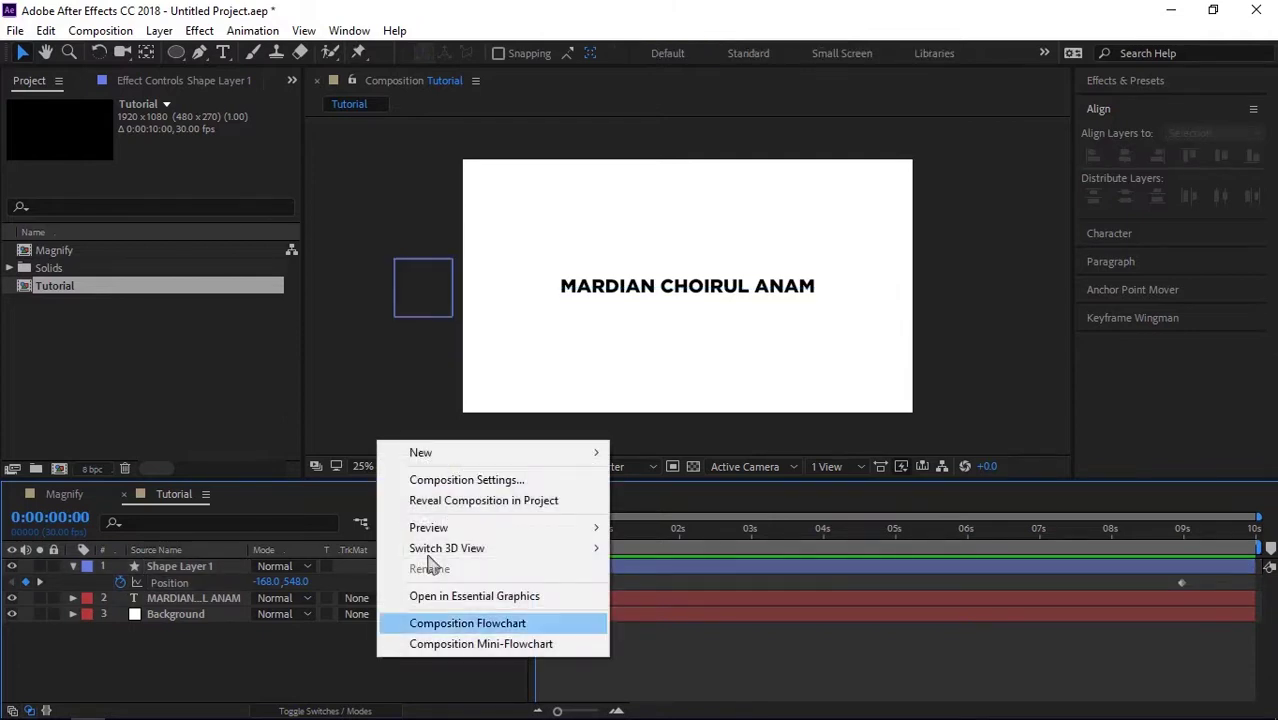
mouse_move(597, 462)
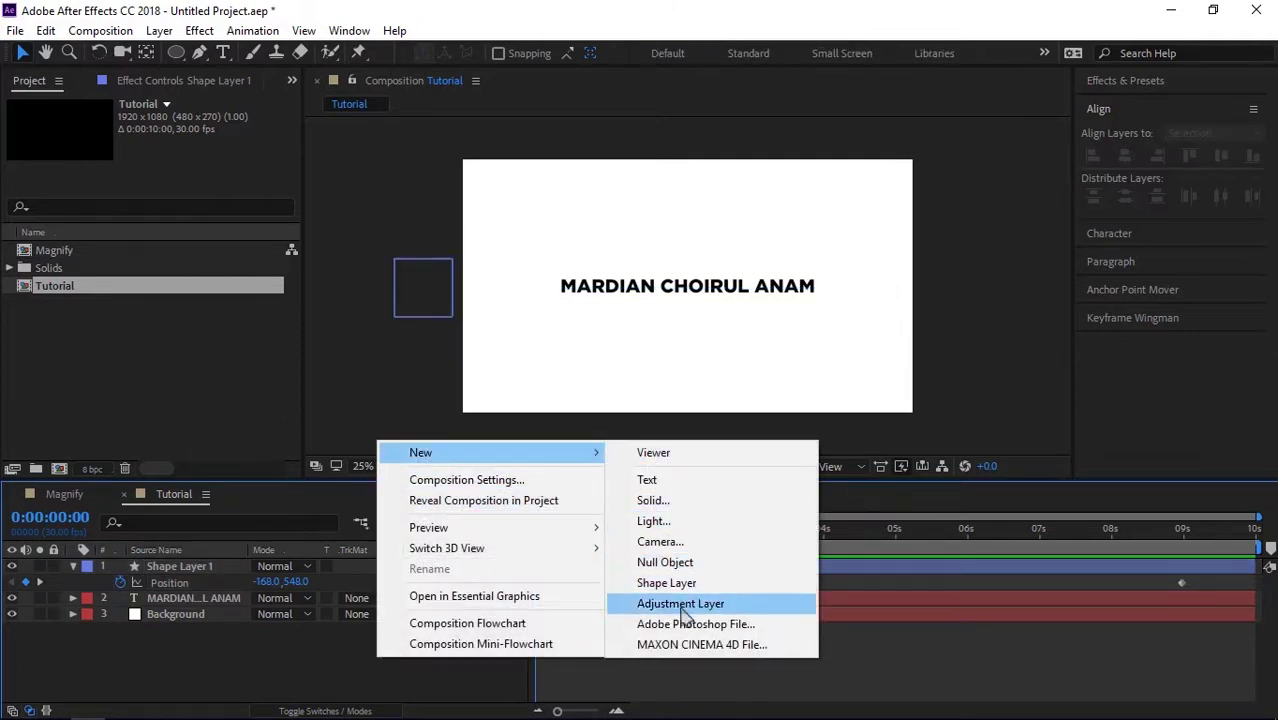
left_click(682, 606)
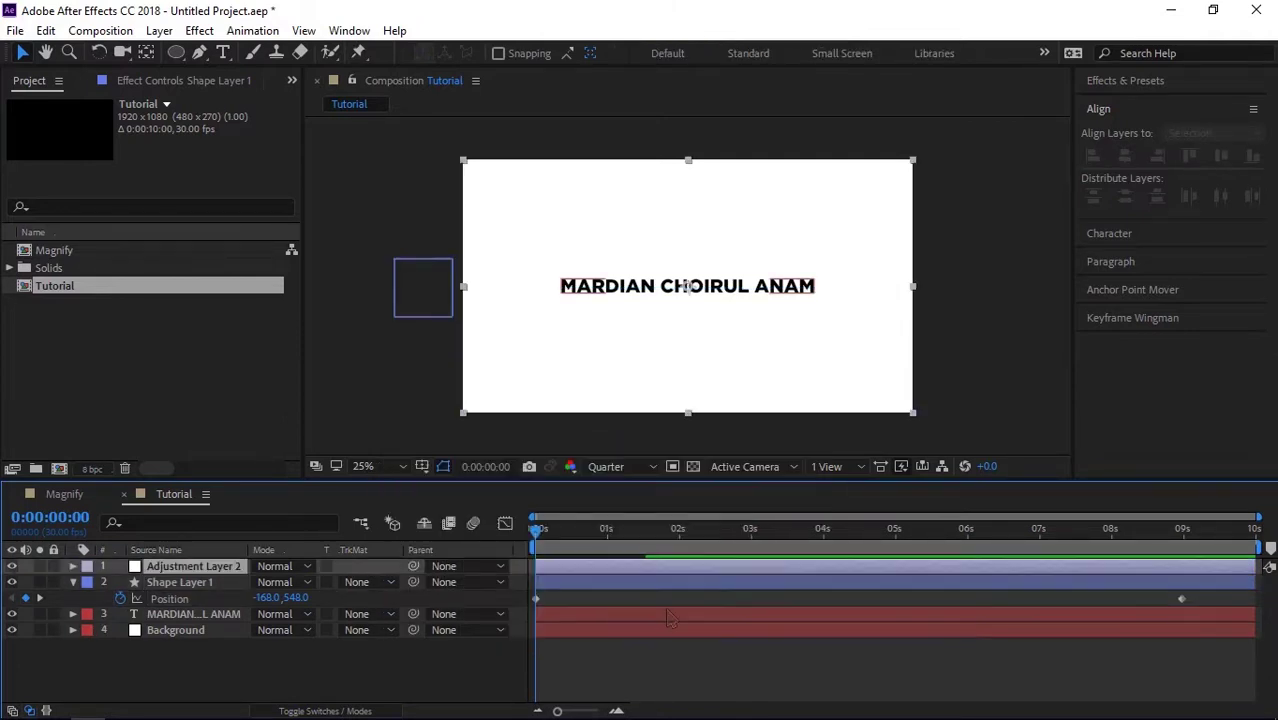
Step: Apply Distort > Magnify to the adjustment layer via a 'magni' effects search
left_click(1140, 82)
left_click(1140, 100)
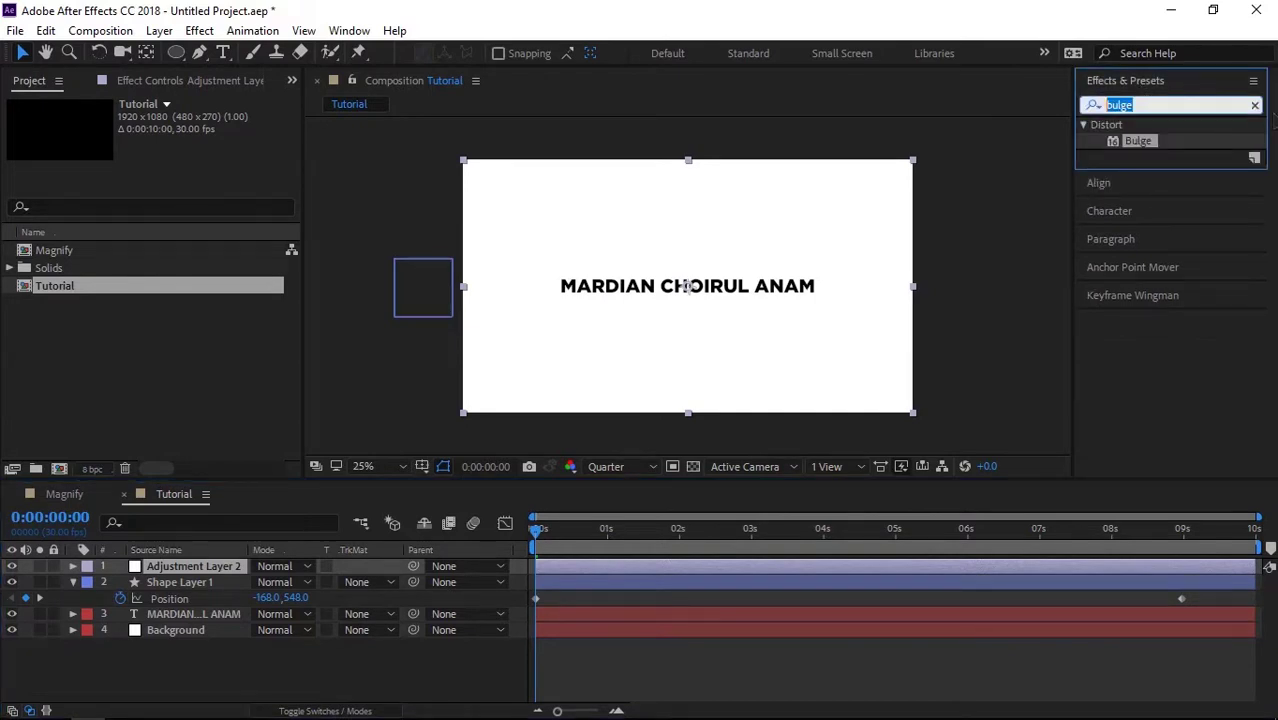
left_click(1255, 105)
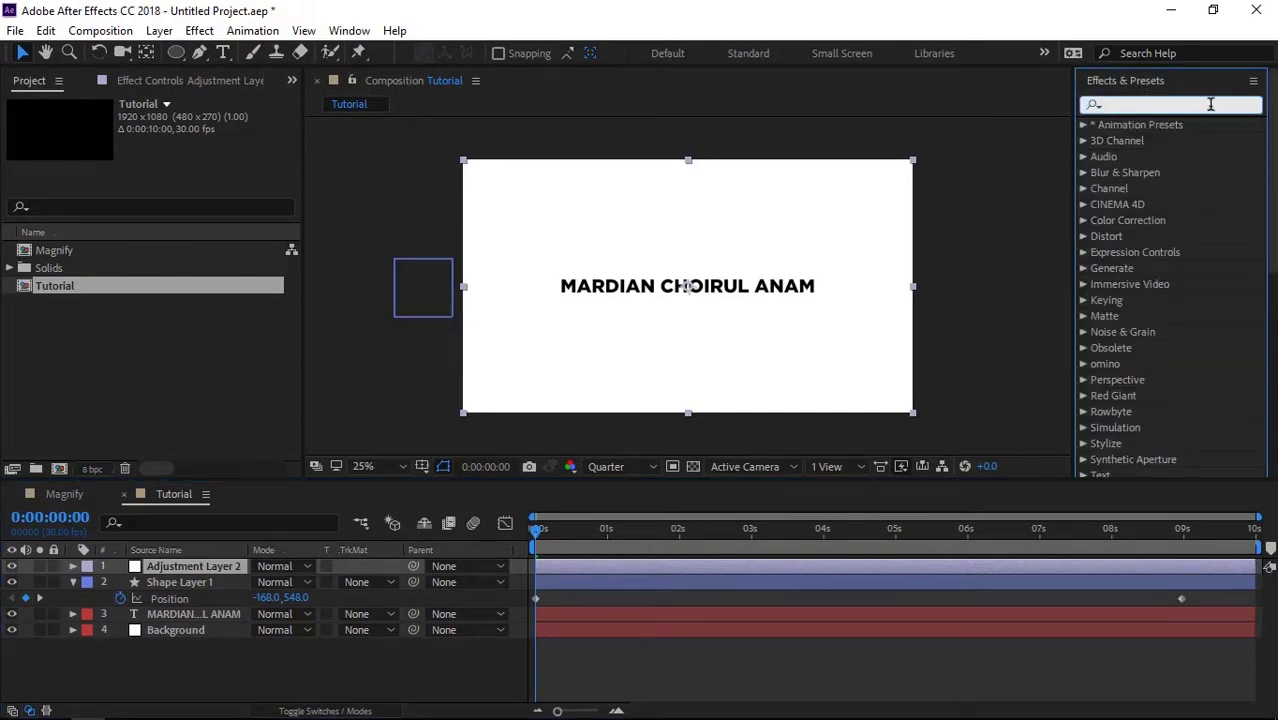
type("magni")
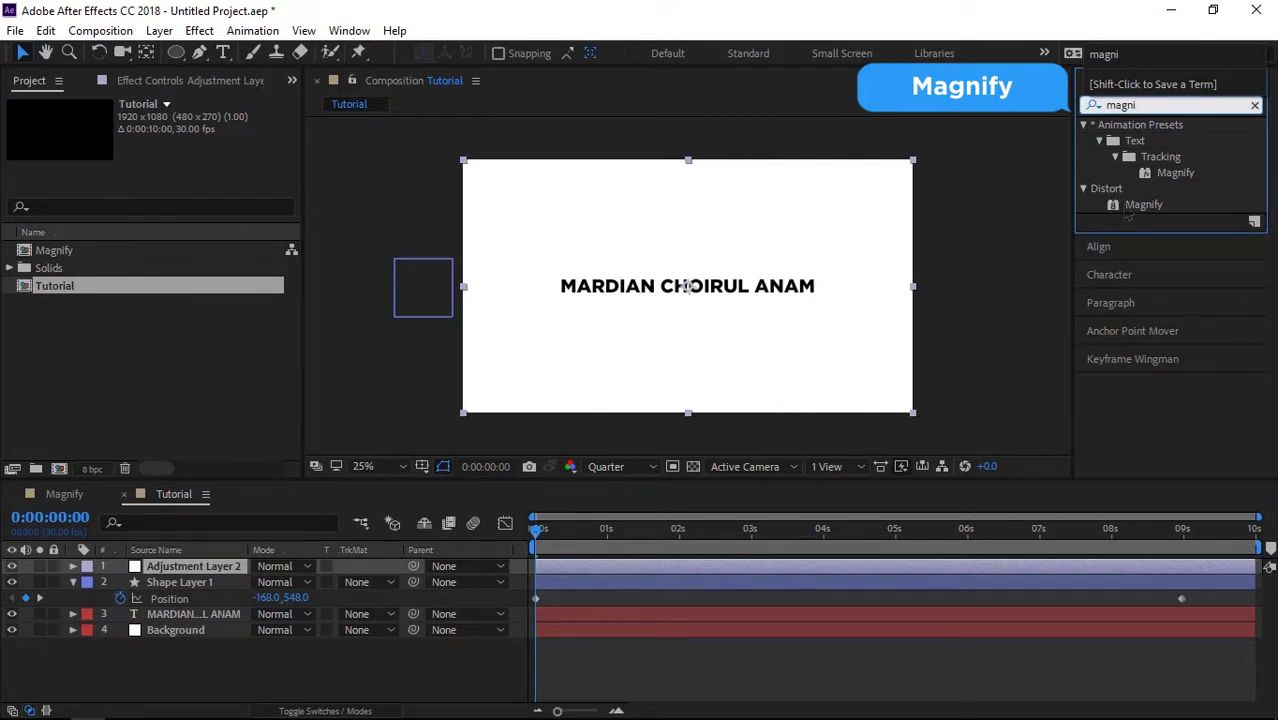
double_click(1157, 207)
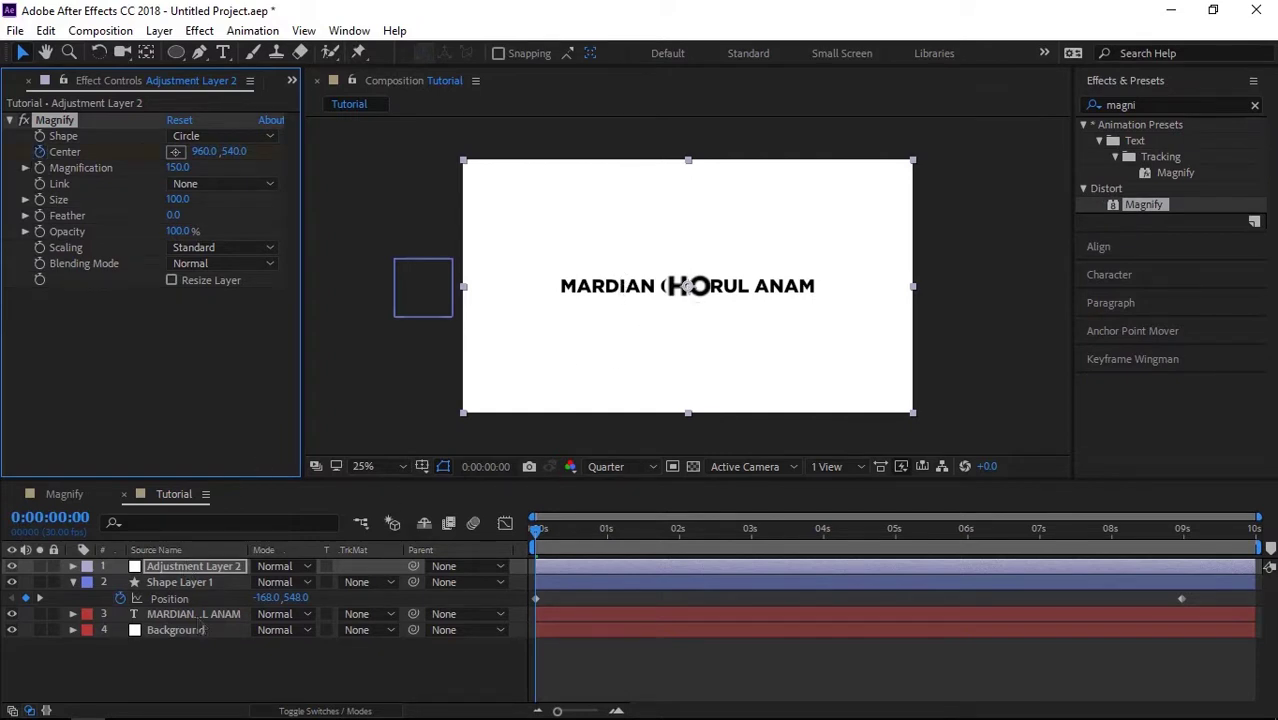
left_click(212, 570)
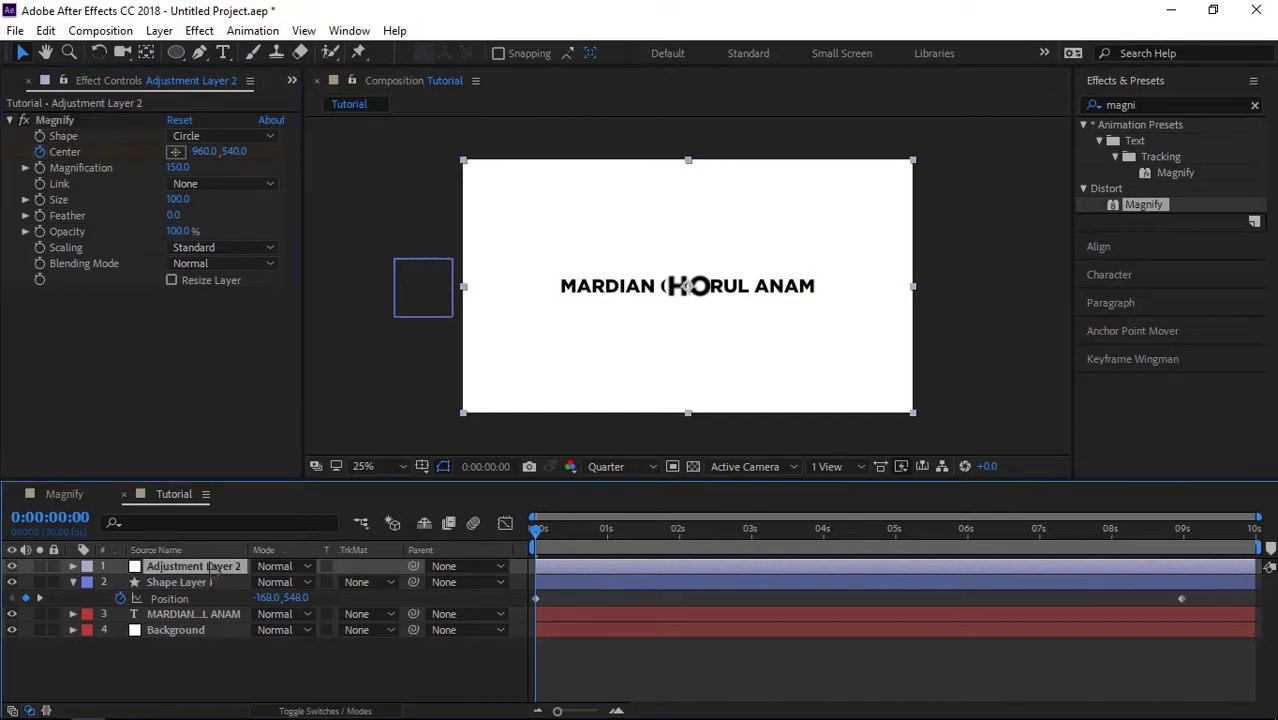
Step: Paste Shape Layer 1's Position keyframes into the Magnify Center and preview at 50% zoom
key("u")
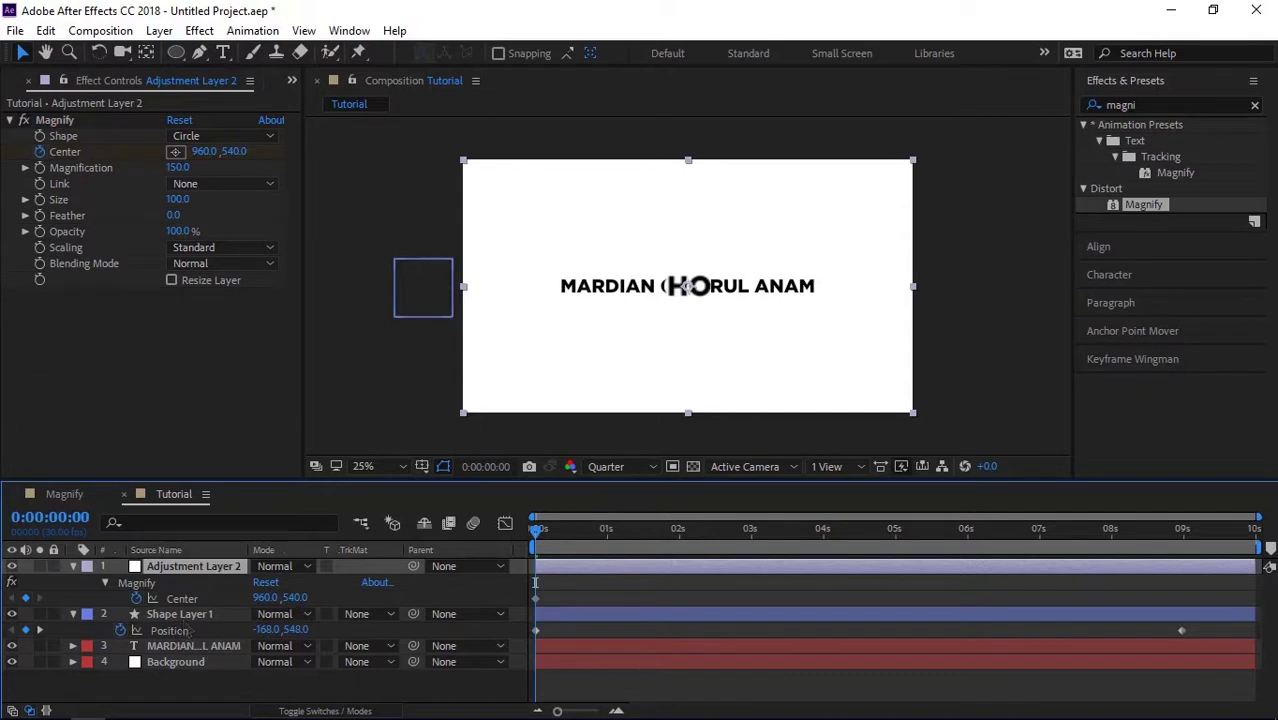
left_click(182, 598)
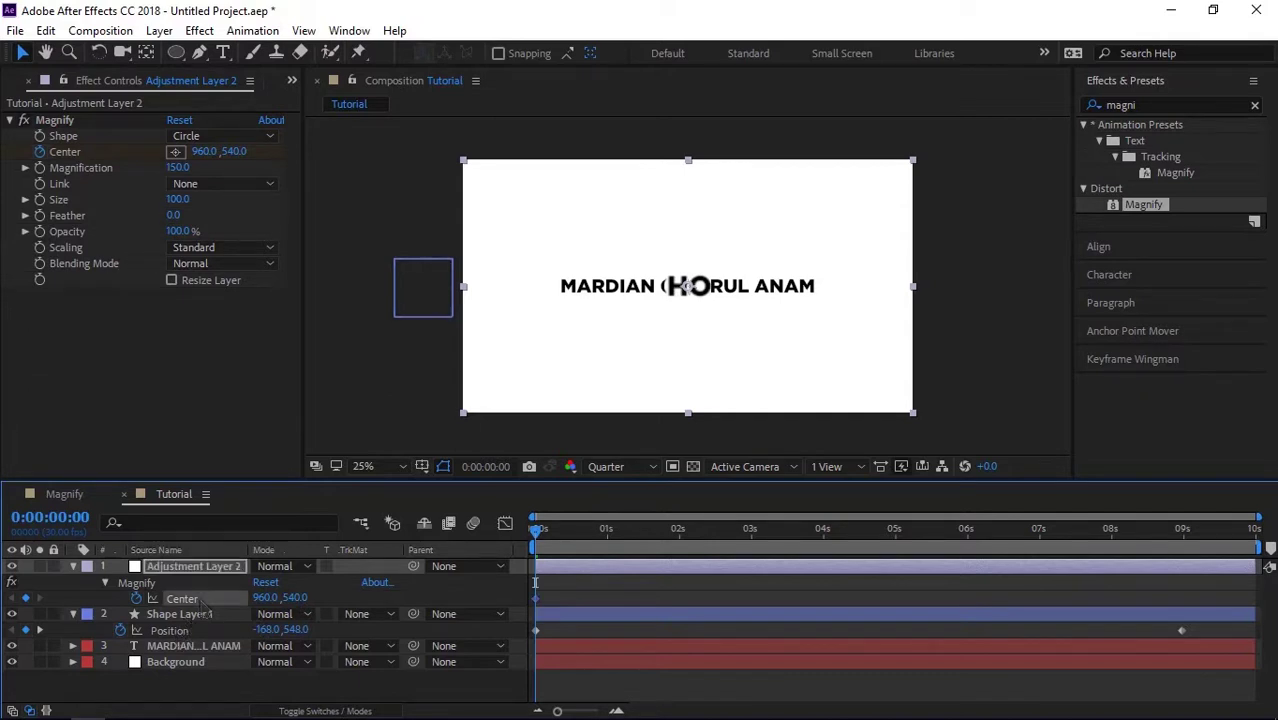
left_click(185, 614)
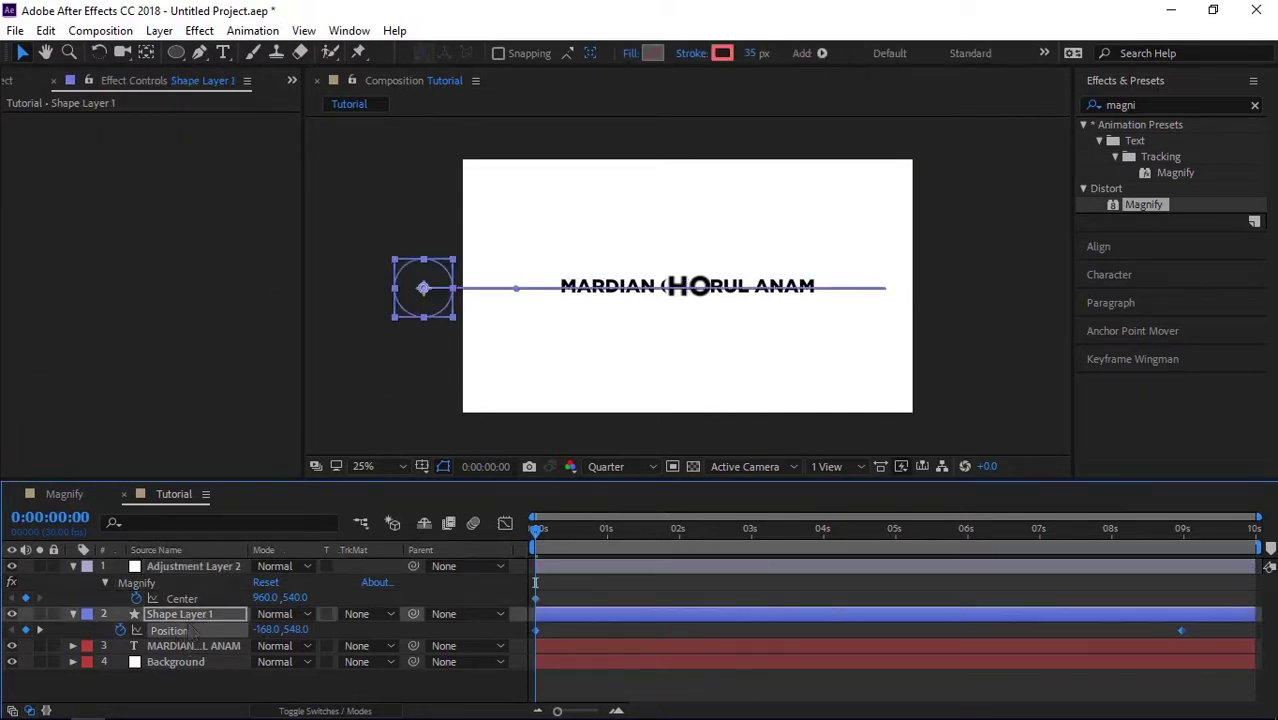
key("ctrl+Up")
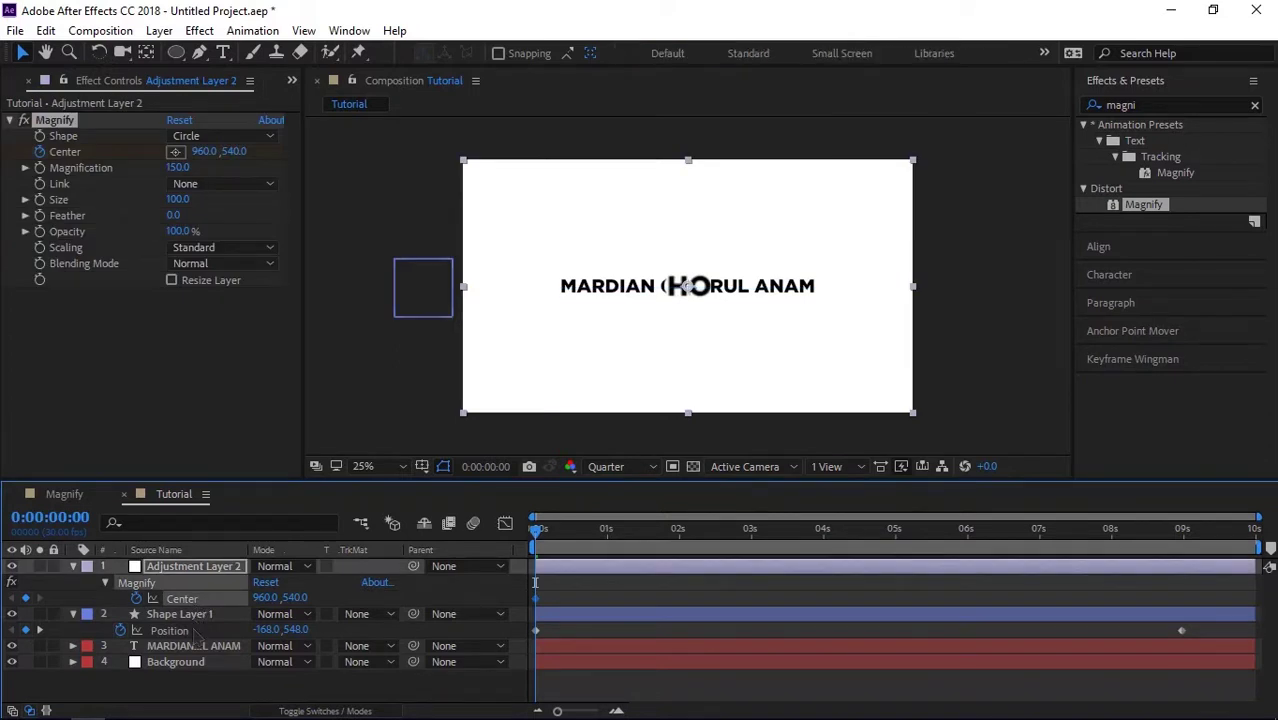
left_click(180, 614)
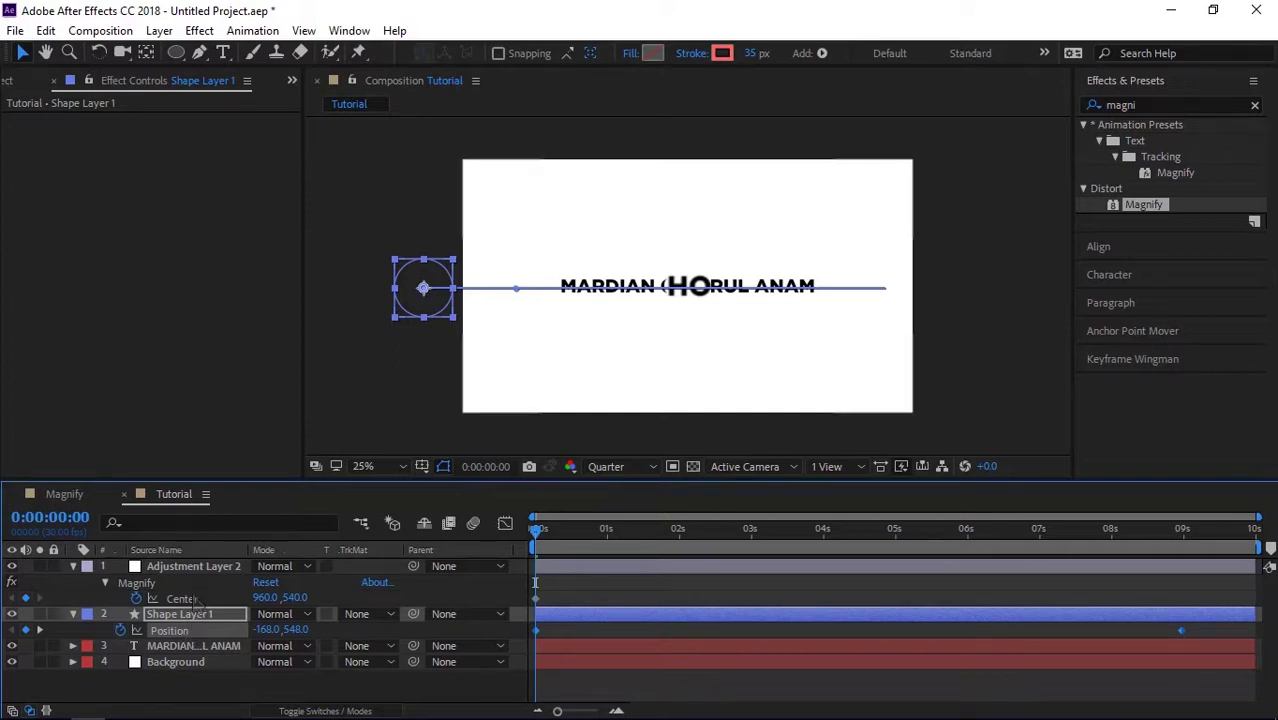
left_click(183, 599)
key("ctrl+v")
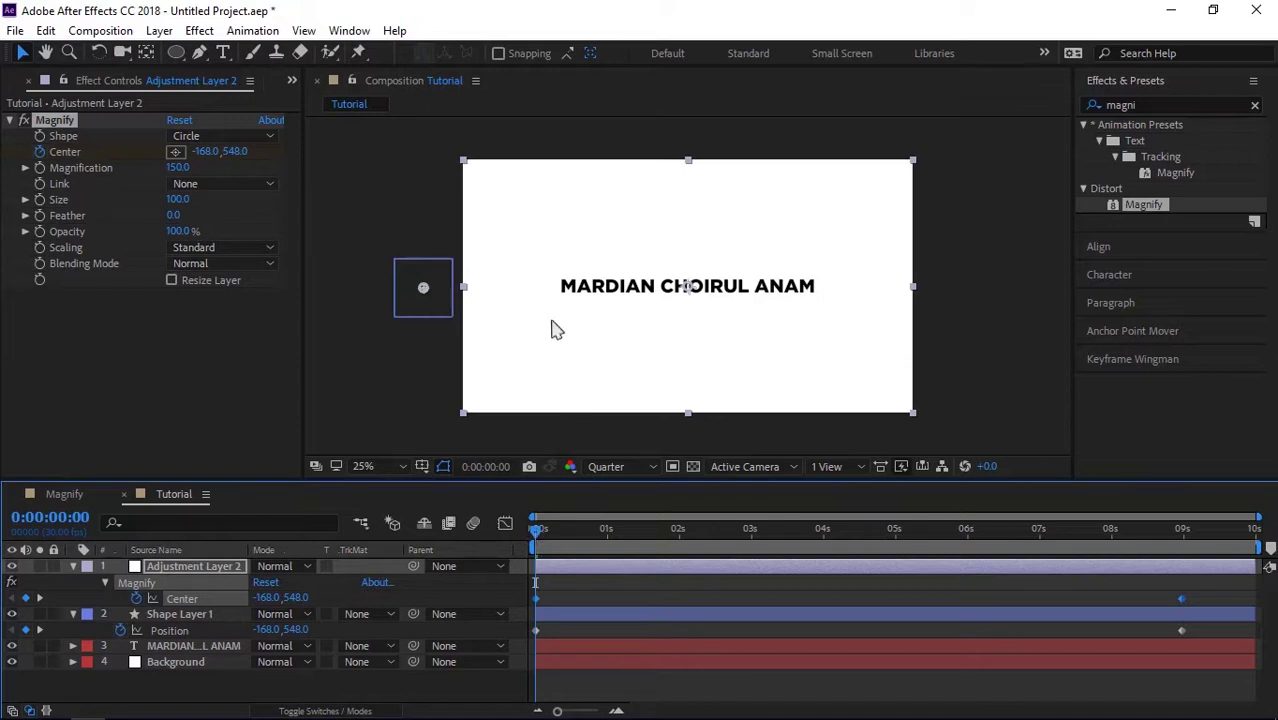
key("period")
key("space")
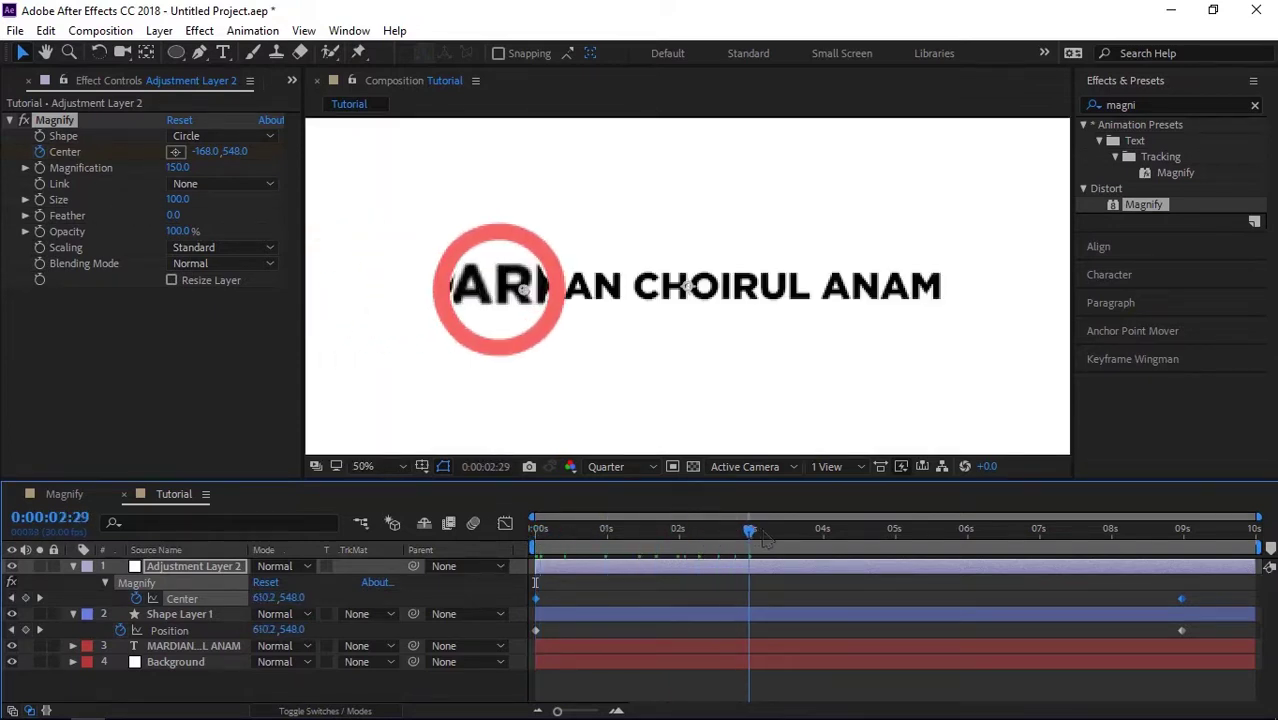
Step: Stop the preview and set the viewer to Full resolution, centred on the lens
key("space")
key("period")
left_click_drag(490, 318, 656, 342)
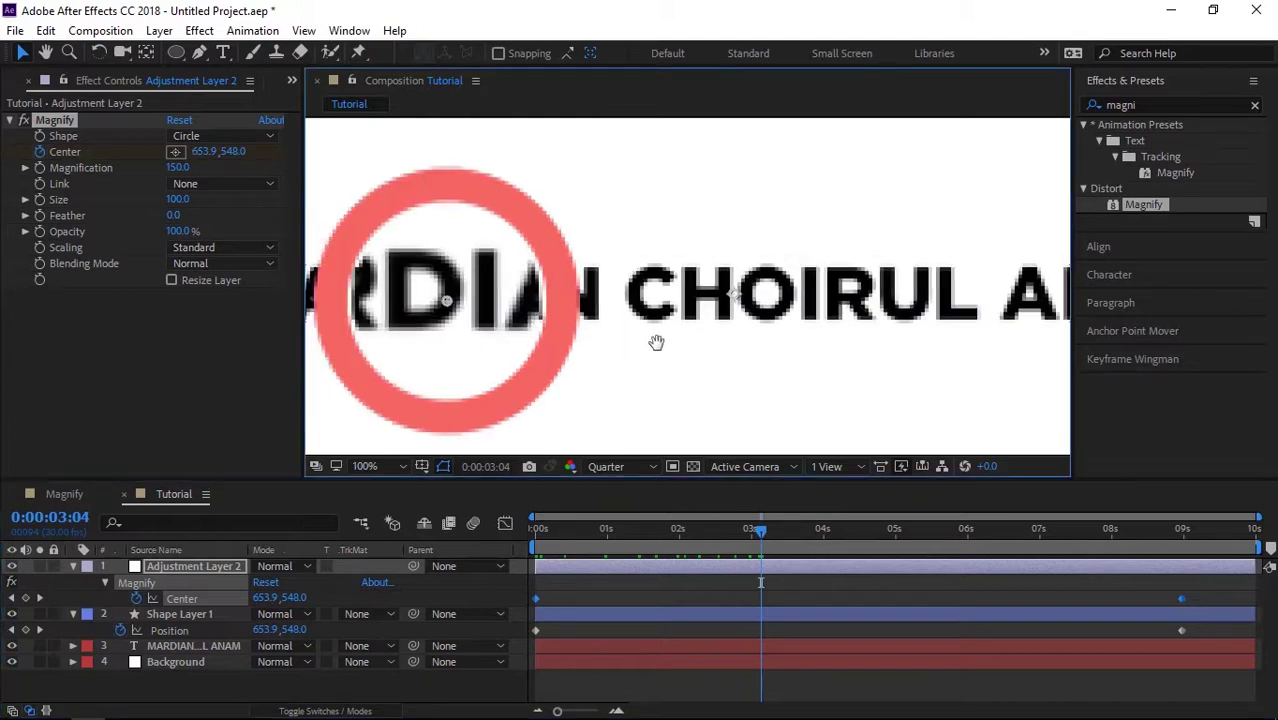
left_click(606, 466)
left_click(623, 516)
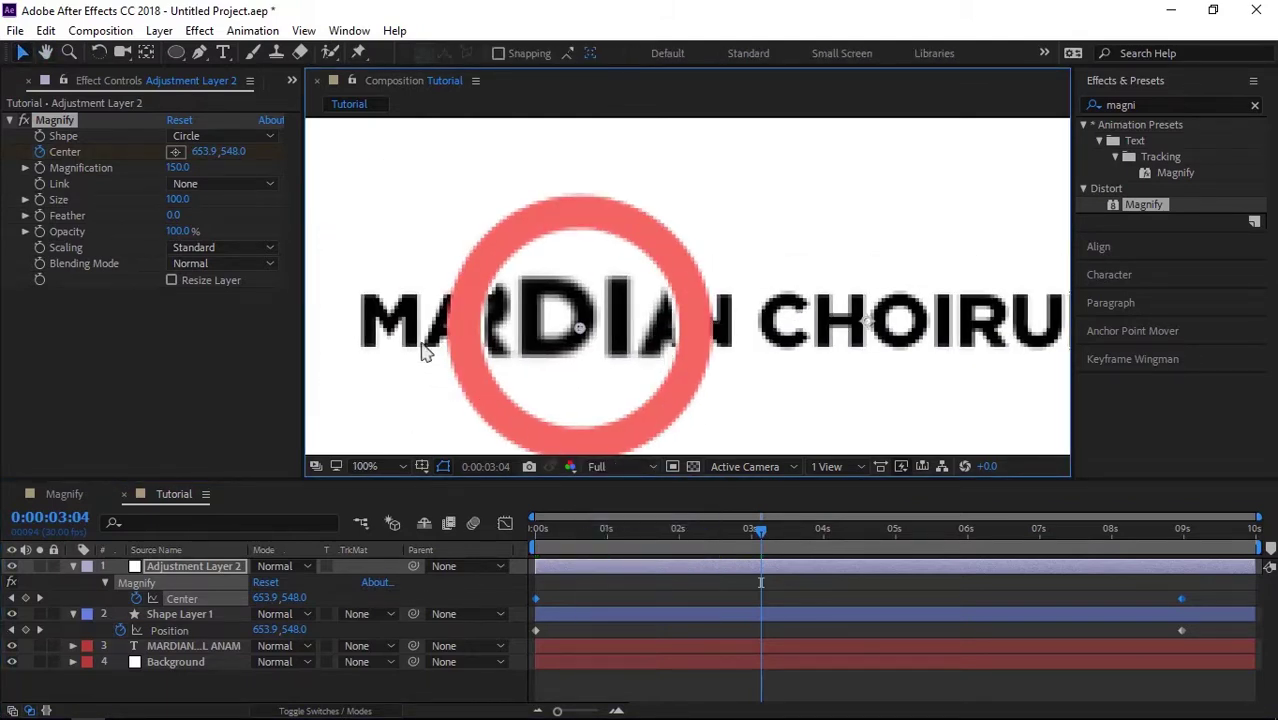
left_click_drag(422, 348, 537, 347)
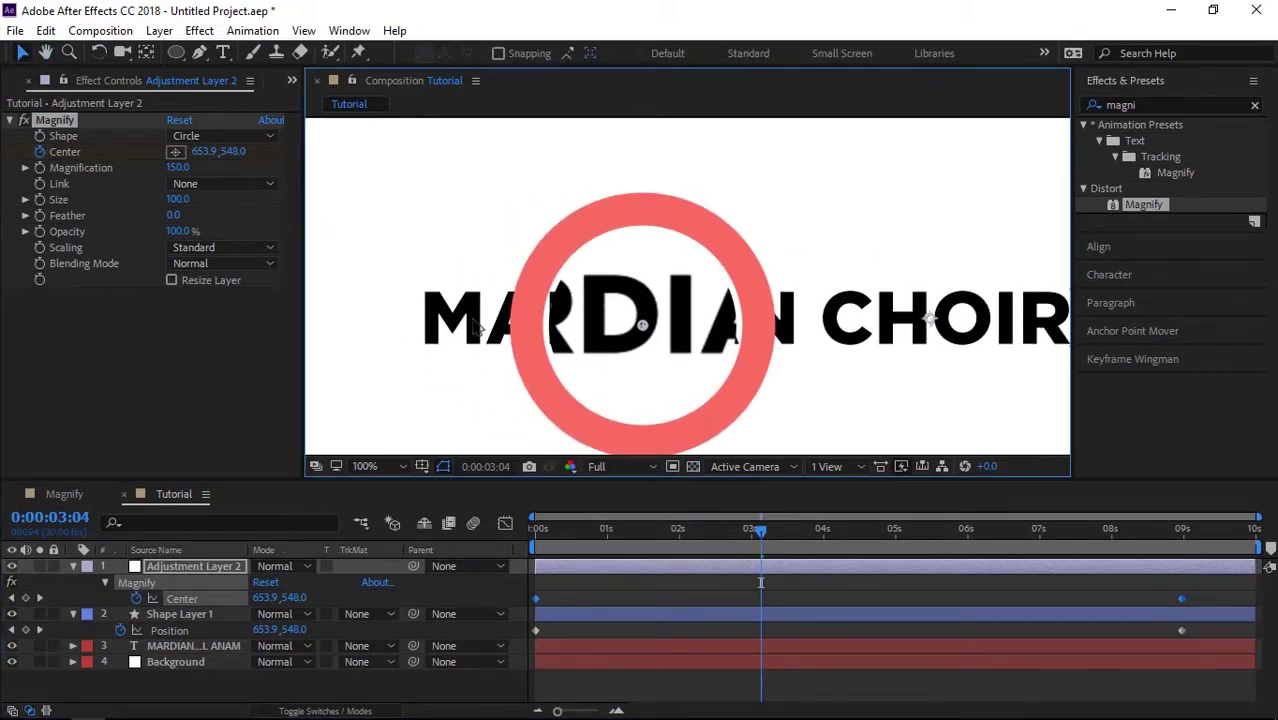
Step: Set the Magnify Size to 110 in Effect Controls
left_click(179, 199)
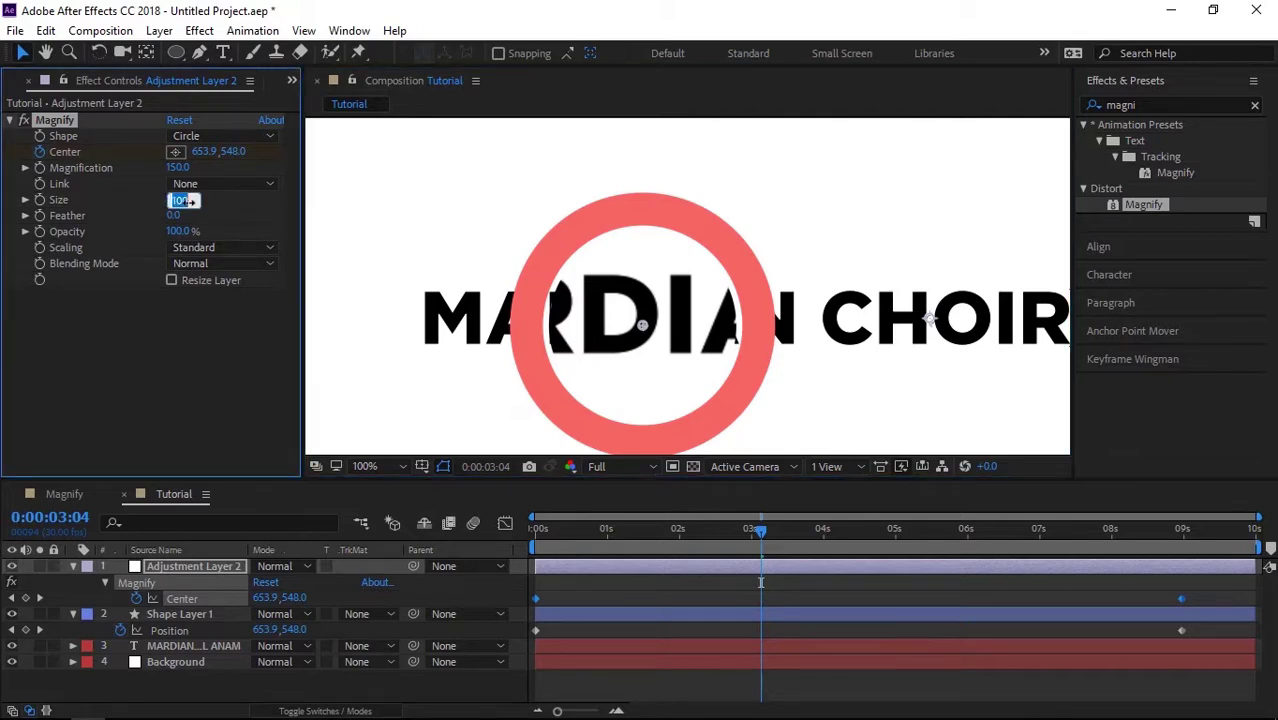
type("110")
key("Return")
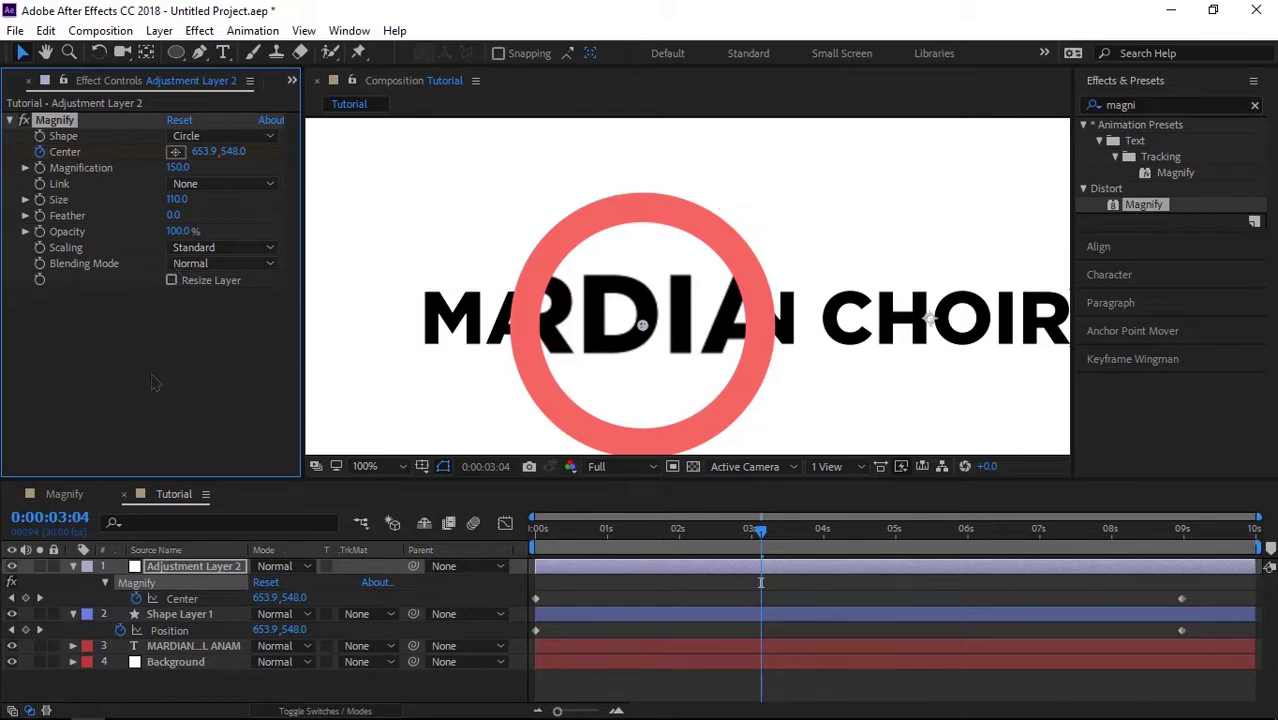
Step: Apply Distort > Bulge from a 'bulge' search to the adjustment layer, below Magnify
left_click(1151, 106)
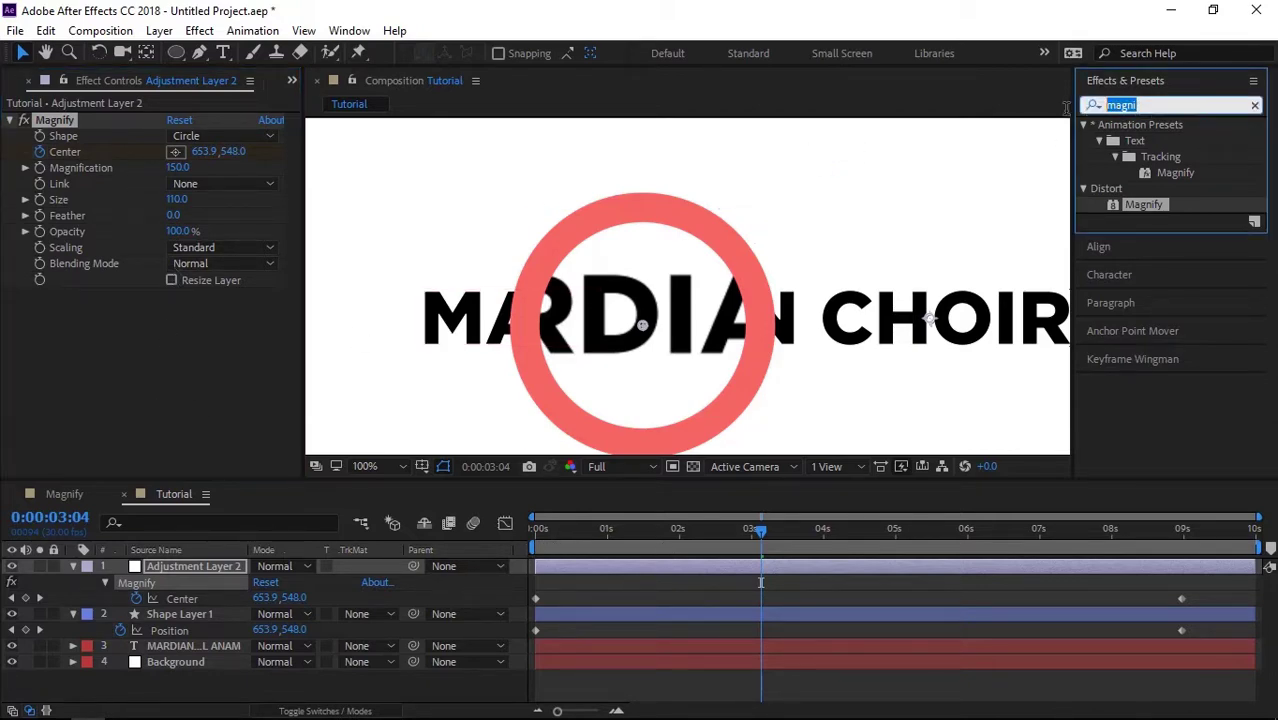
type("bulge")
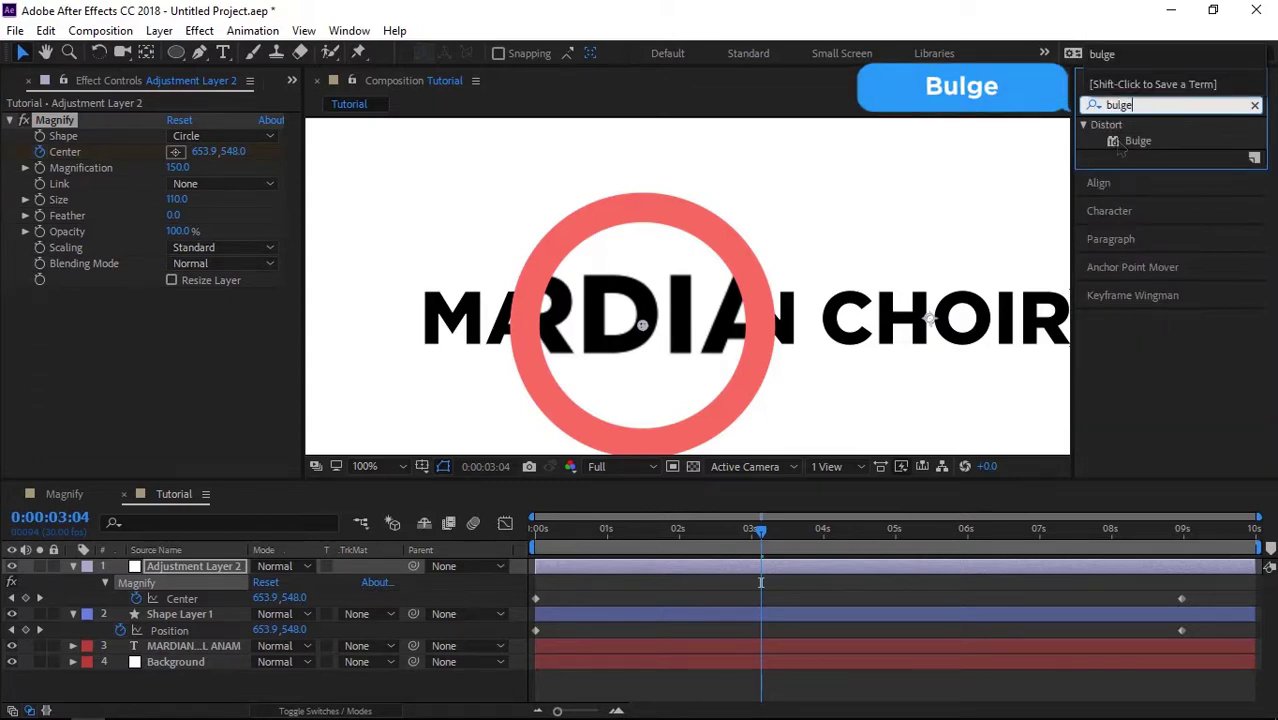
left_click(985, 168)
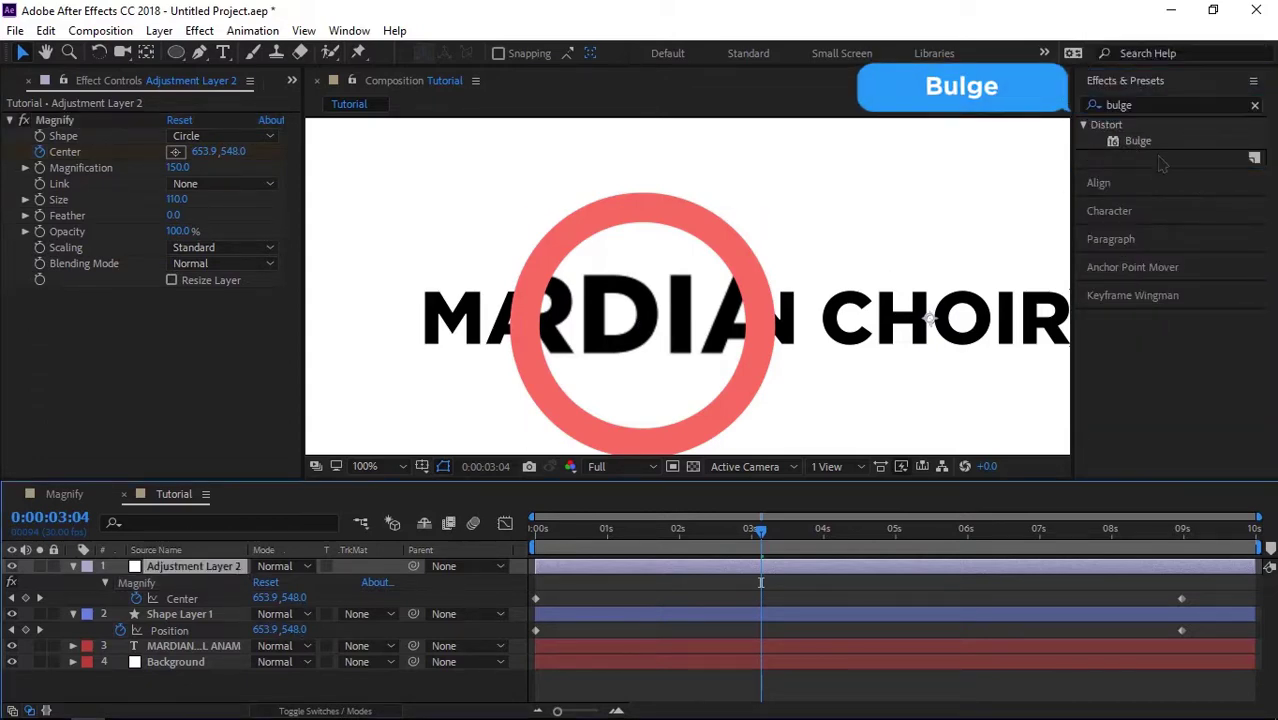
left_click_drag(1140, 143, 930, 318)
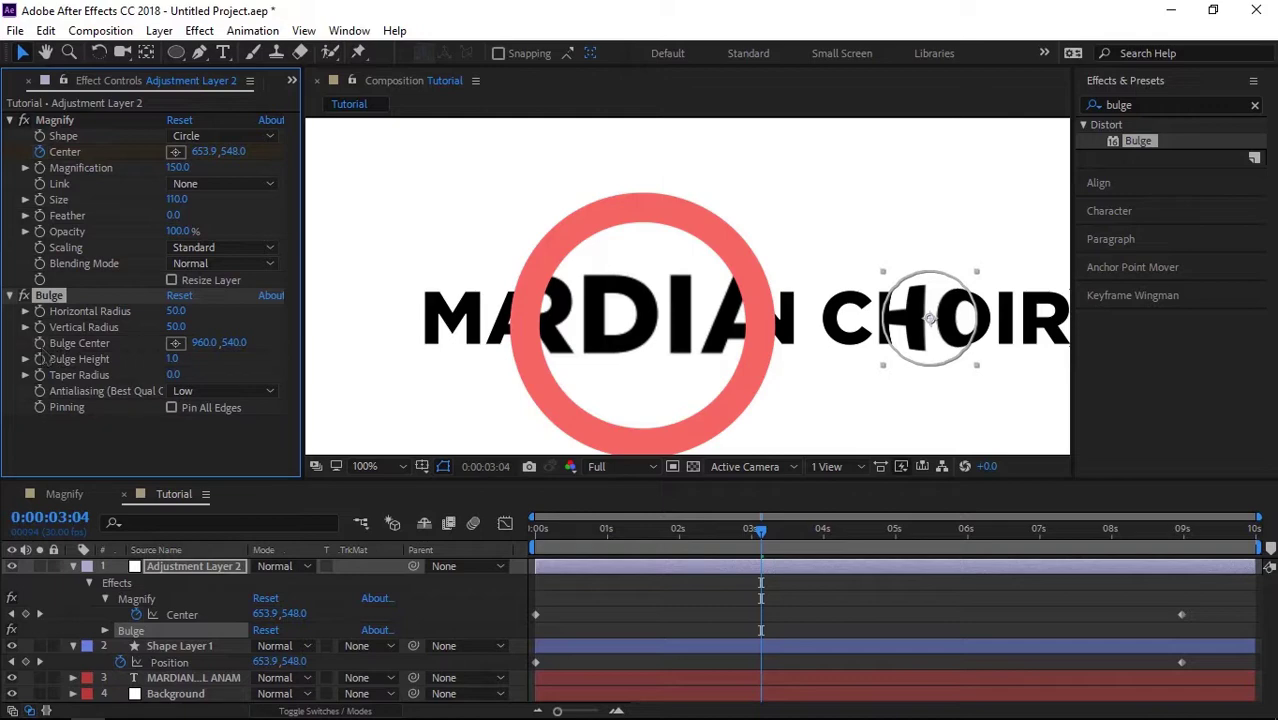
left_click(538, 530)
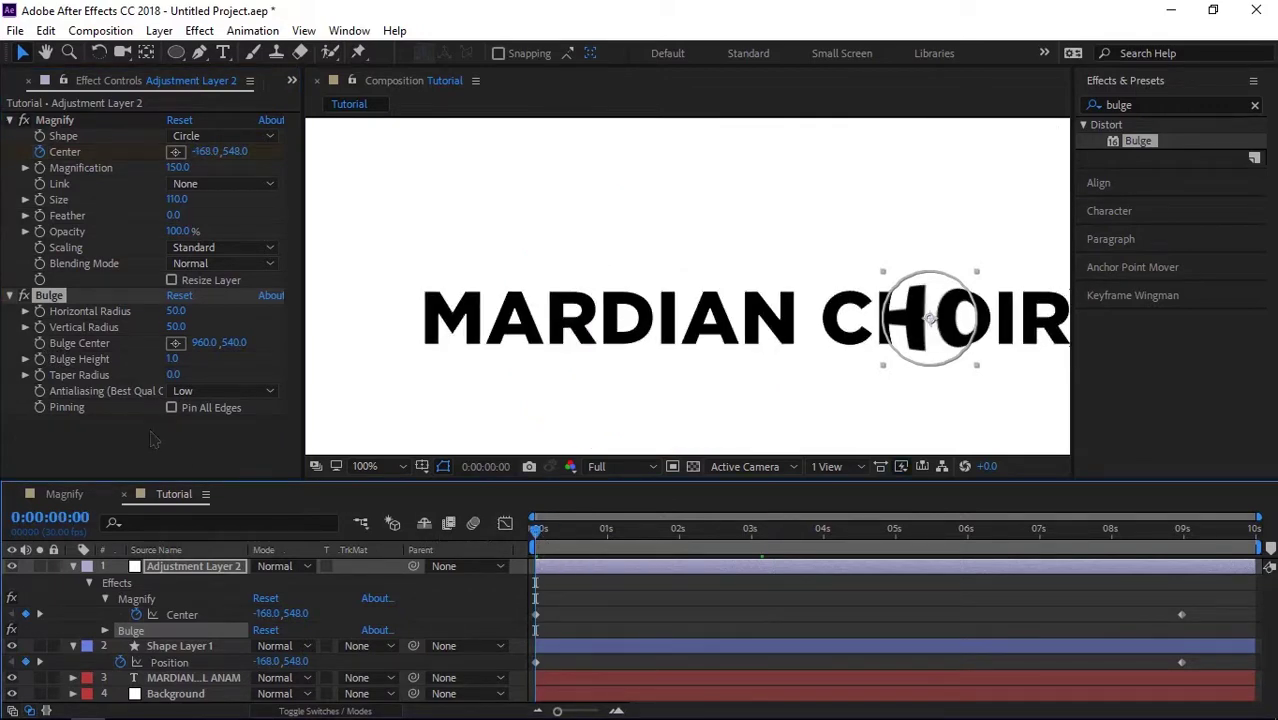
Step: Paste the Magnify Center keyframes onto Bulge Center and scrub to 0:00:02:22
left_click(47, 357)
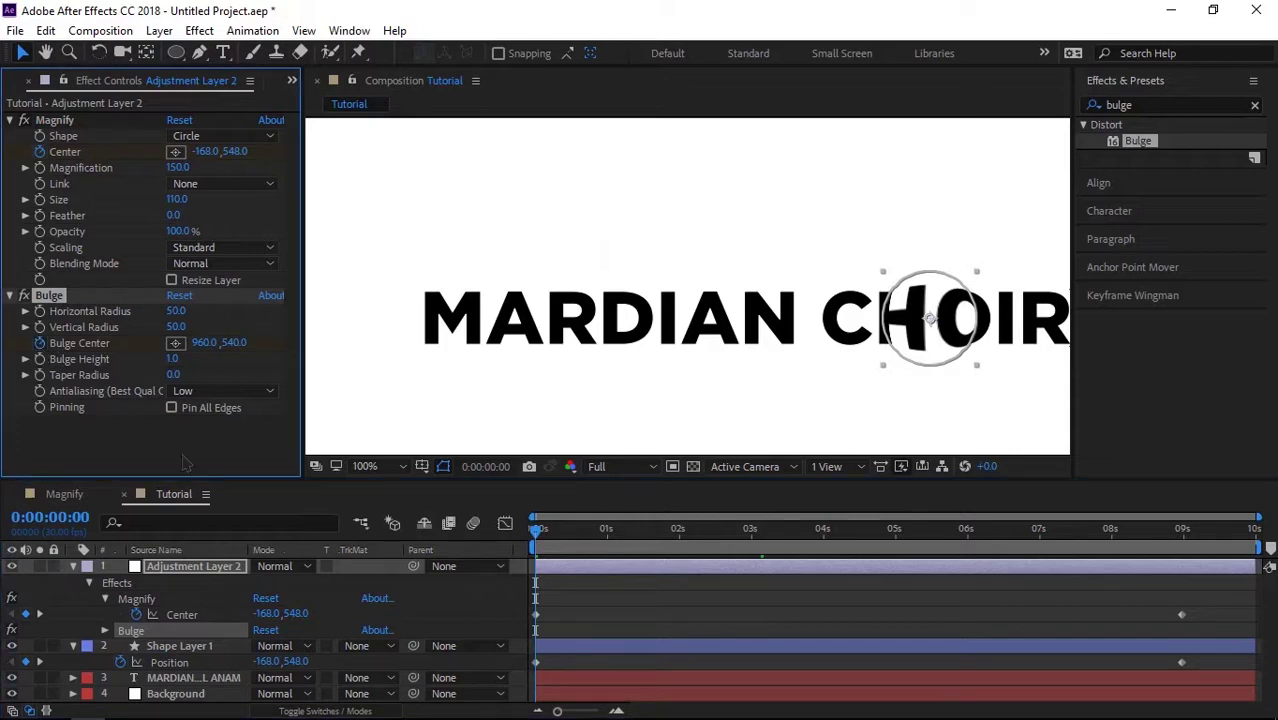
left_click(198, 577)
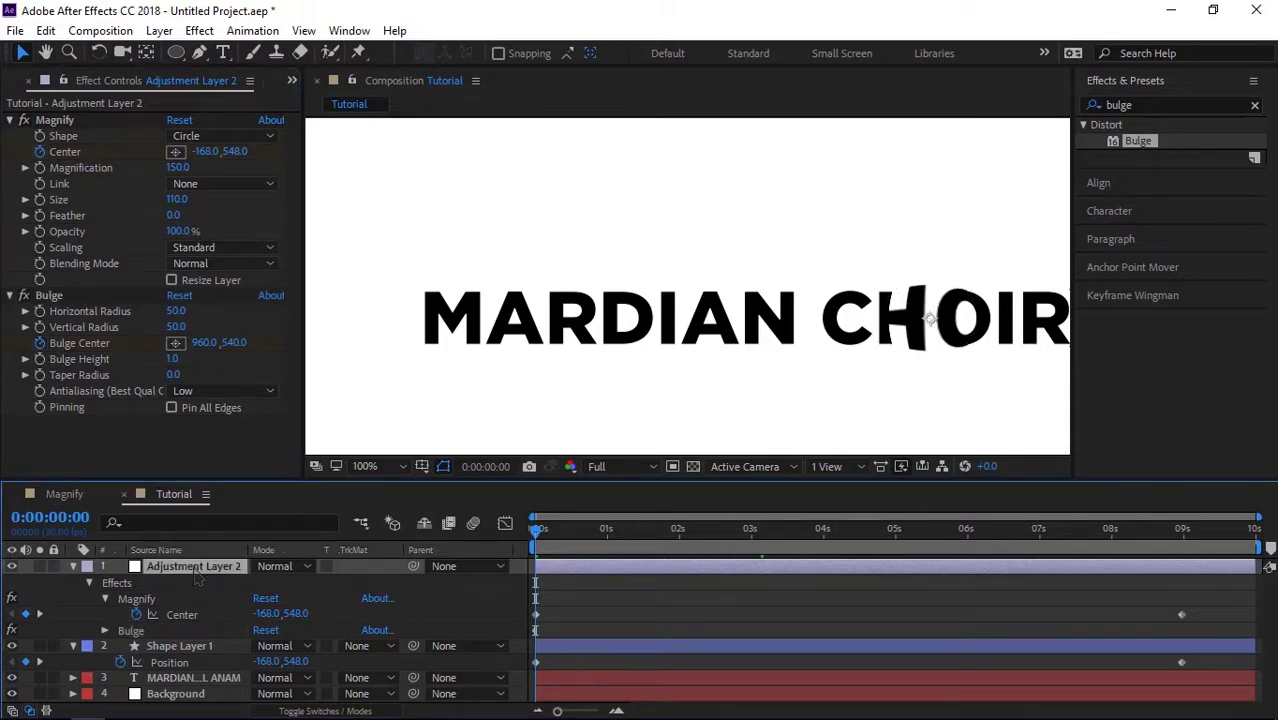
key("u")
key("u")
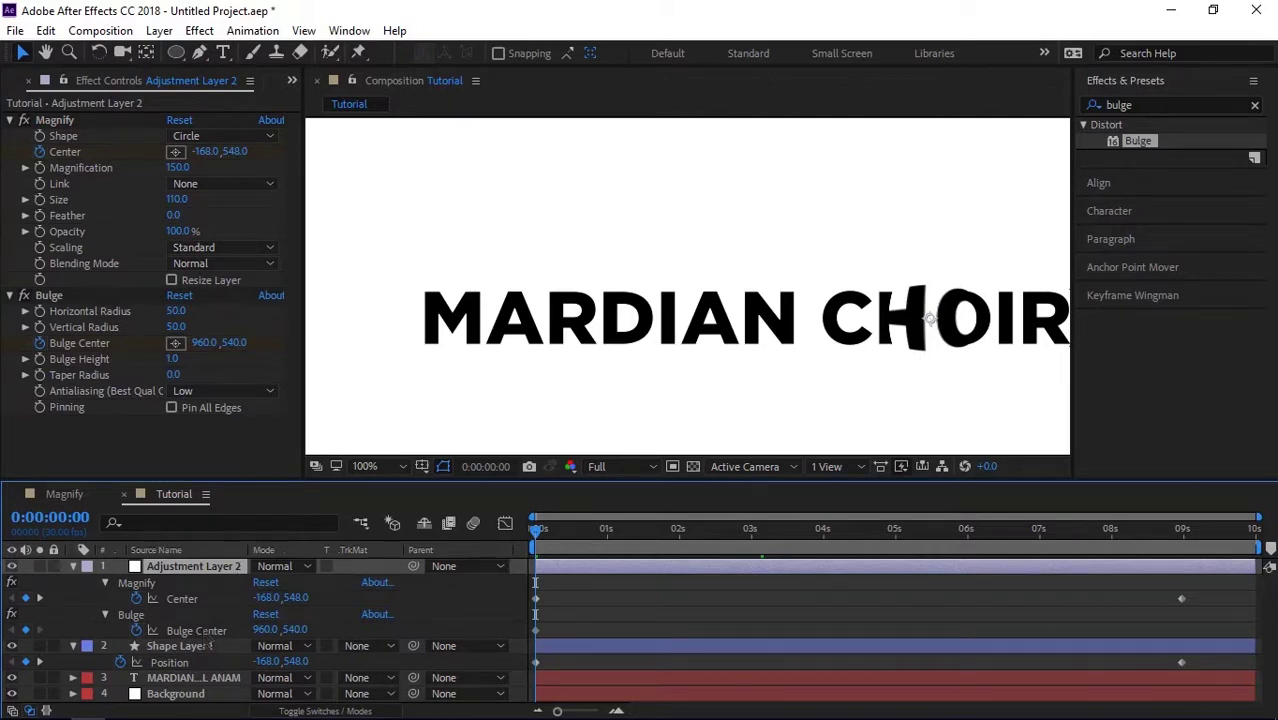
left_click(205, 634)
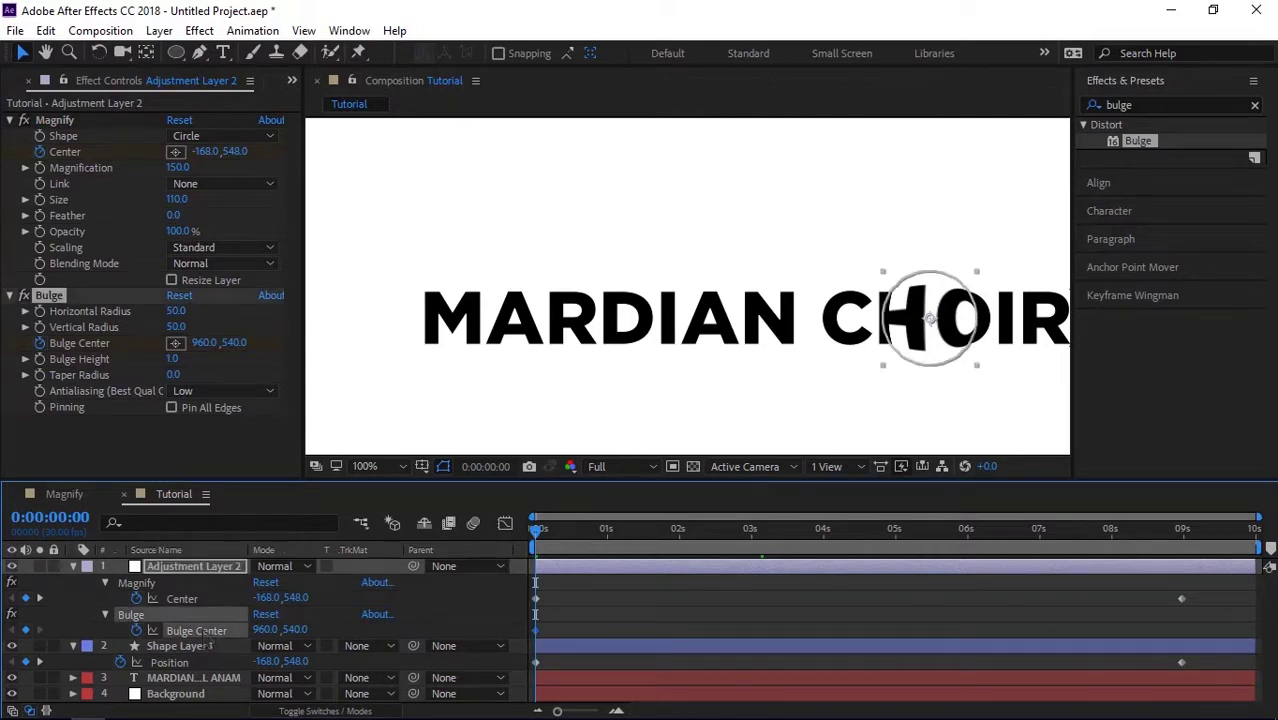
key("ctrl+v")
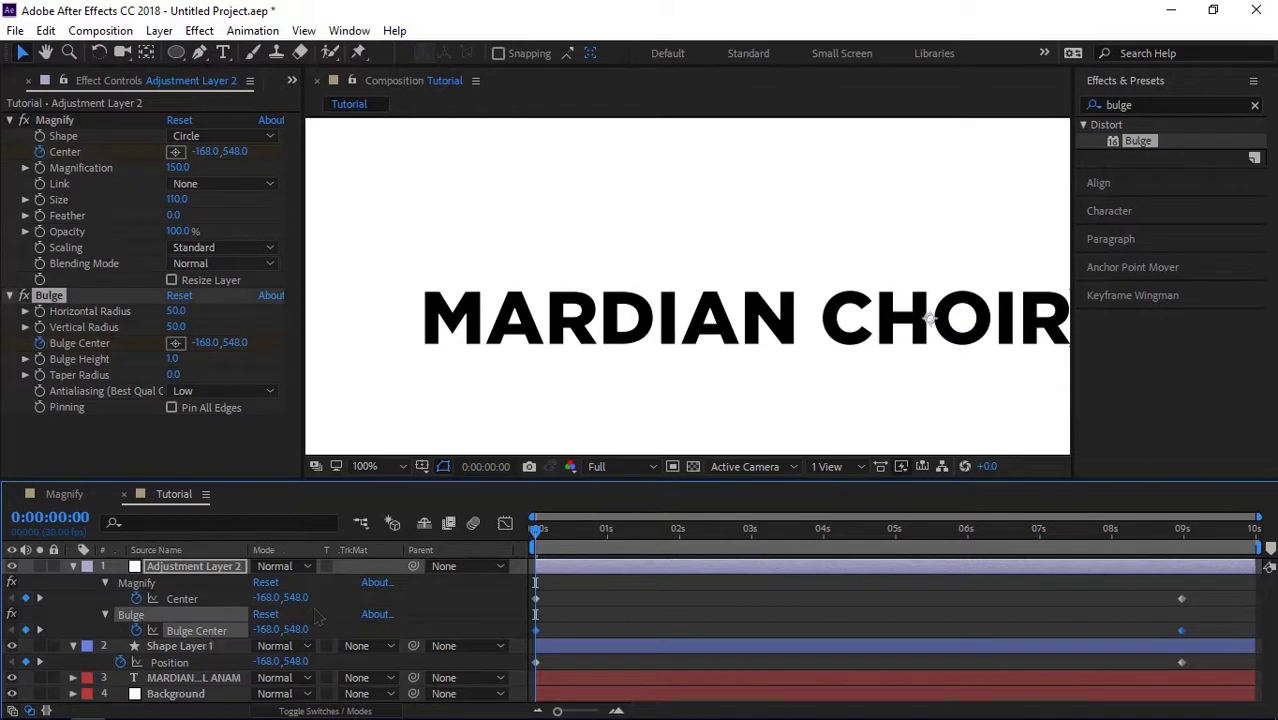
left_click_drag(578, 538, 737, 538)
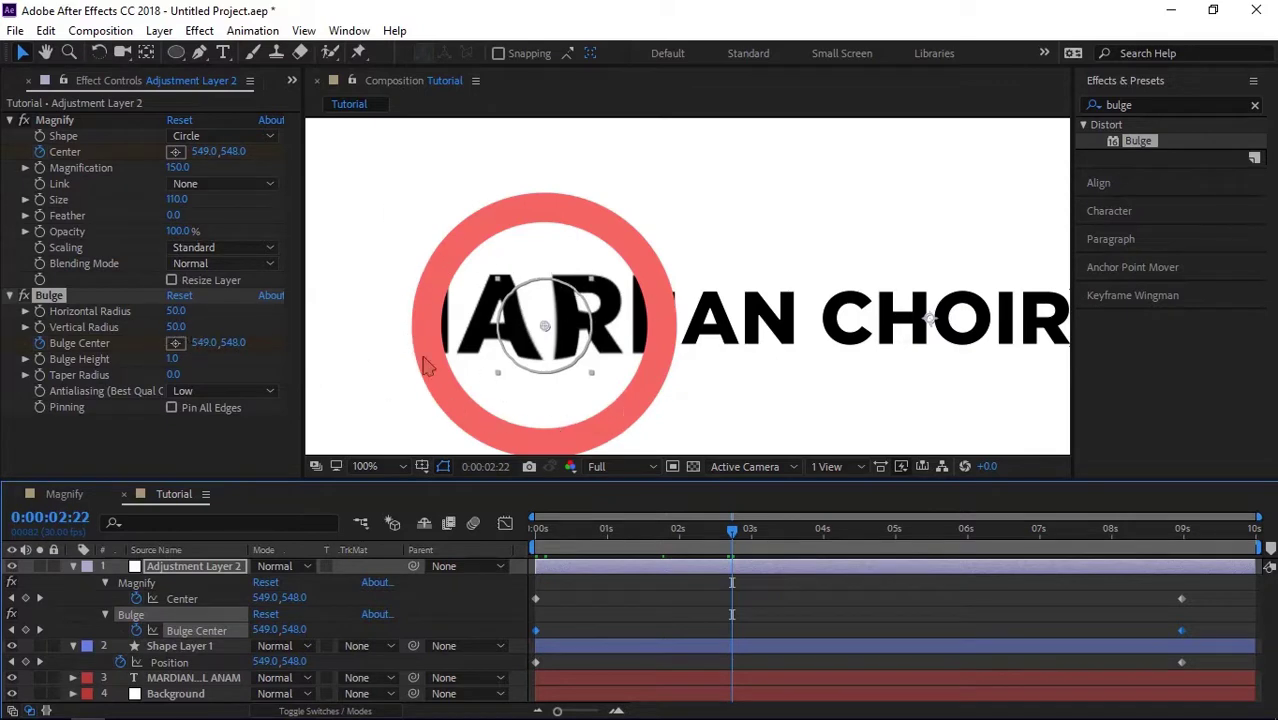
Step: Set both the Bulge Horizontal Radius and Vertical Radius to 120
left_click(176, 311)
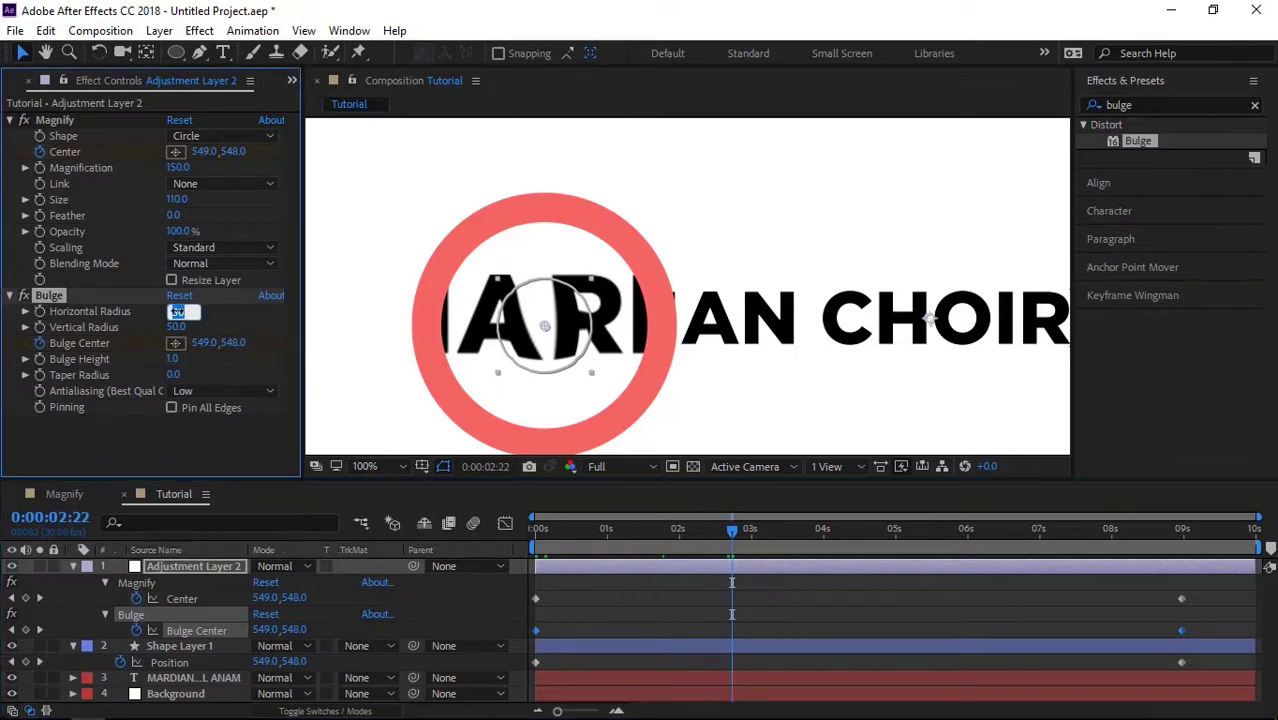
key("BackSpace")
type("110")
key("Return")
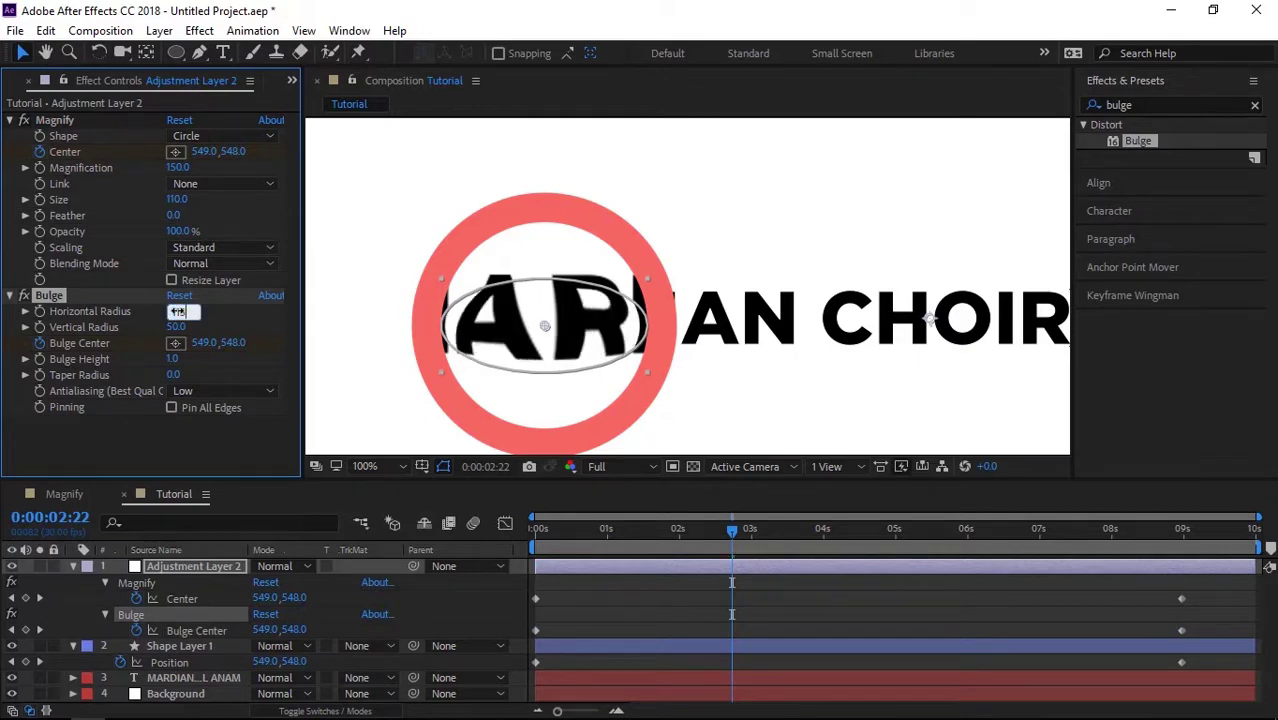
left_click_drag(178, 311, 174, 311)
left_click(177, 311)
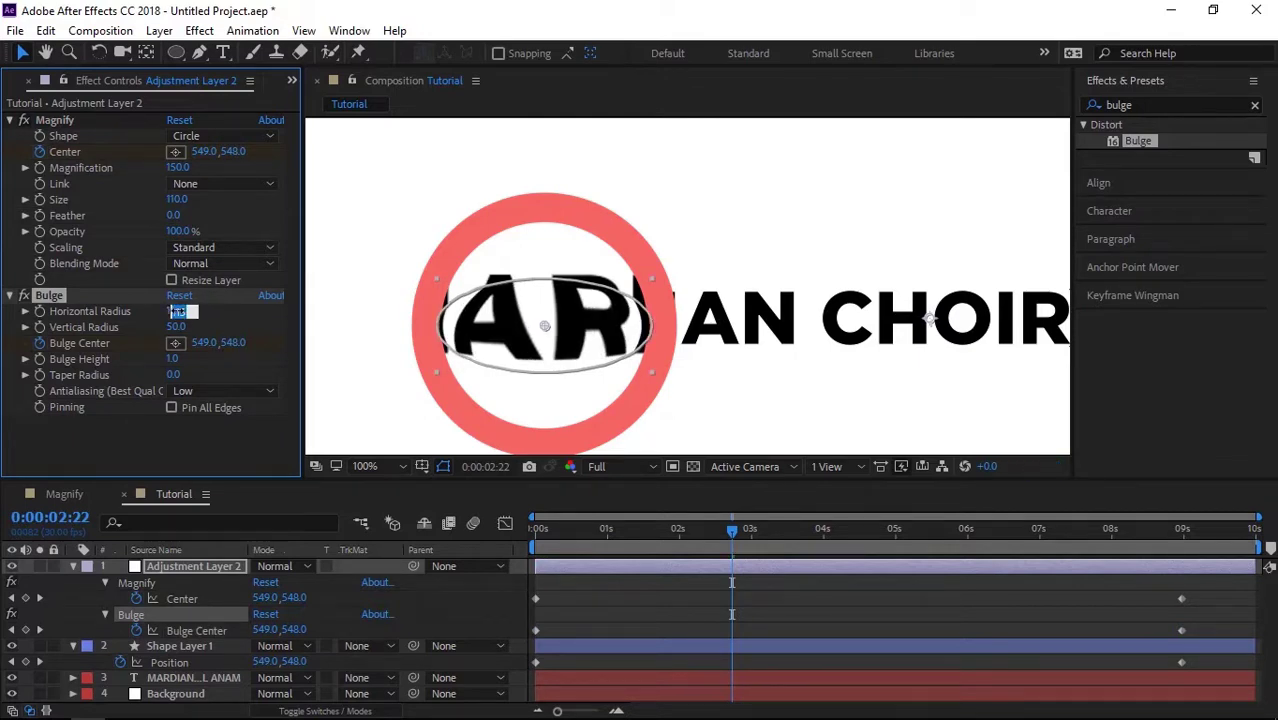
type("120")
key("Return")
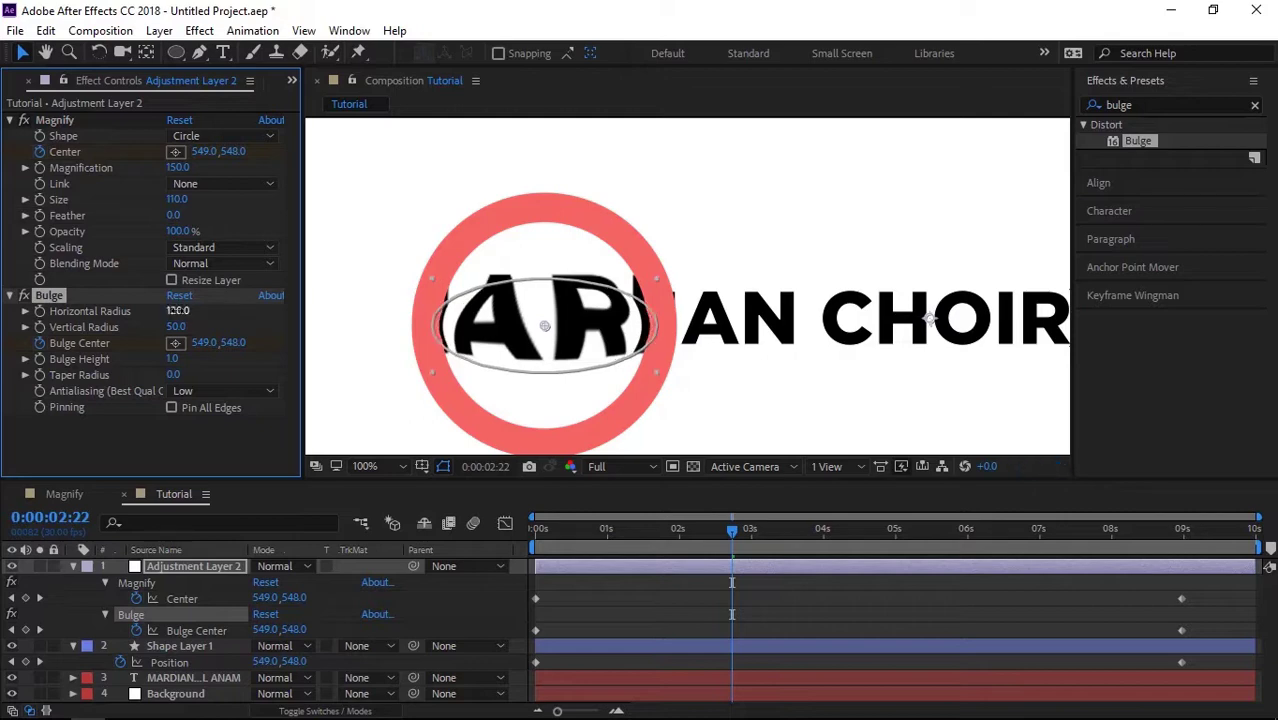
left_click(177, 327)
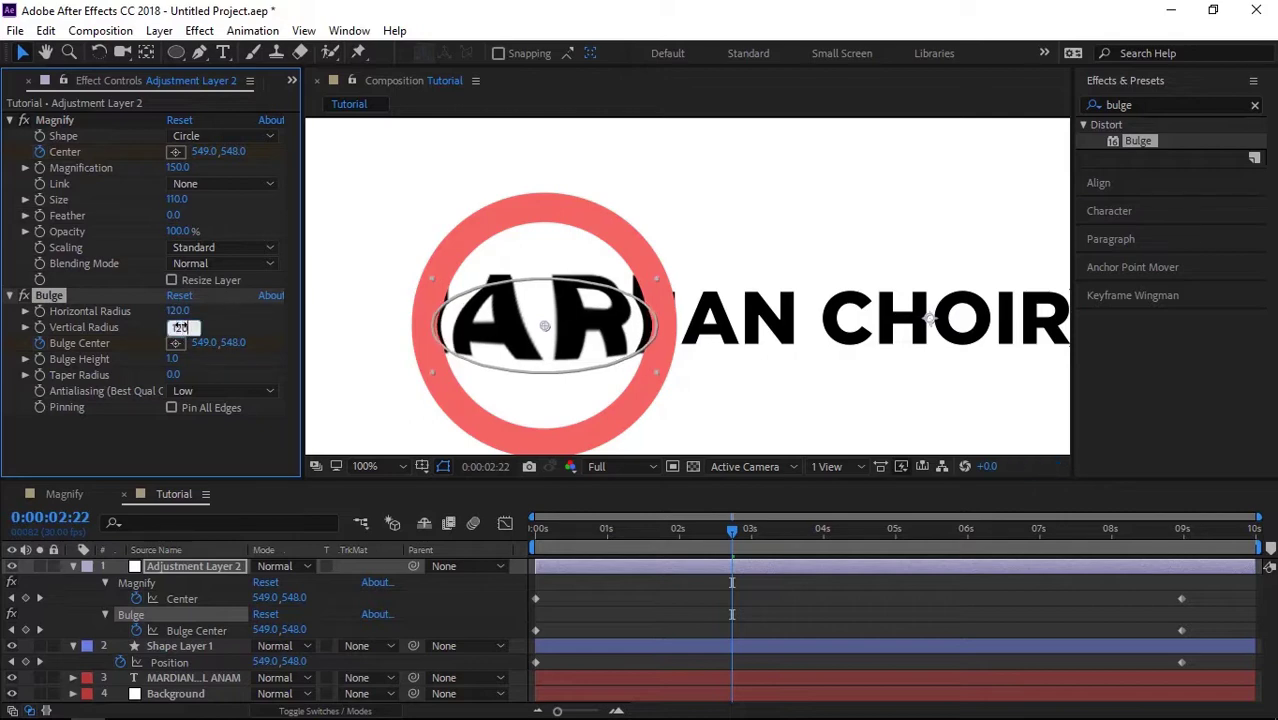
type("120")
key("Return")
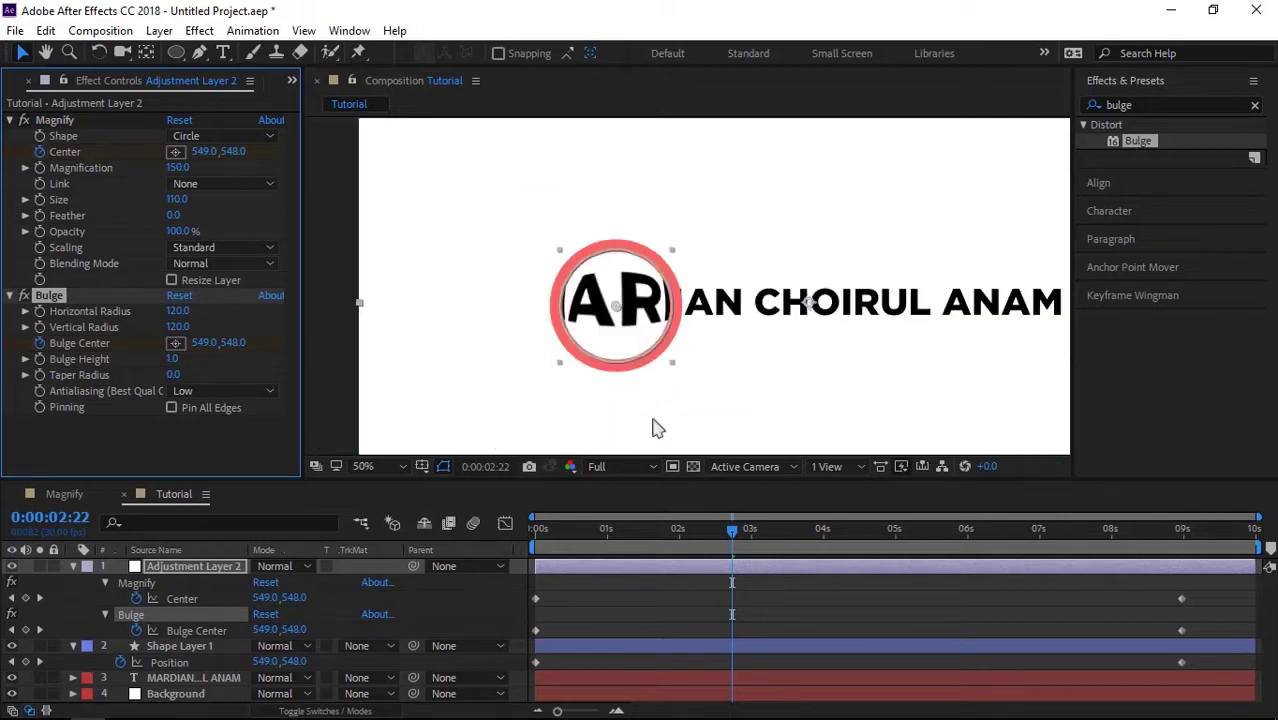
Step: Return to the first frame and fit the composition in the viewer at Quarter resolution
scroll(620, 380, "down", 2)
key("Home")
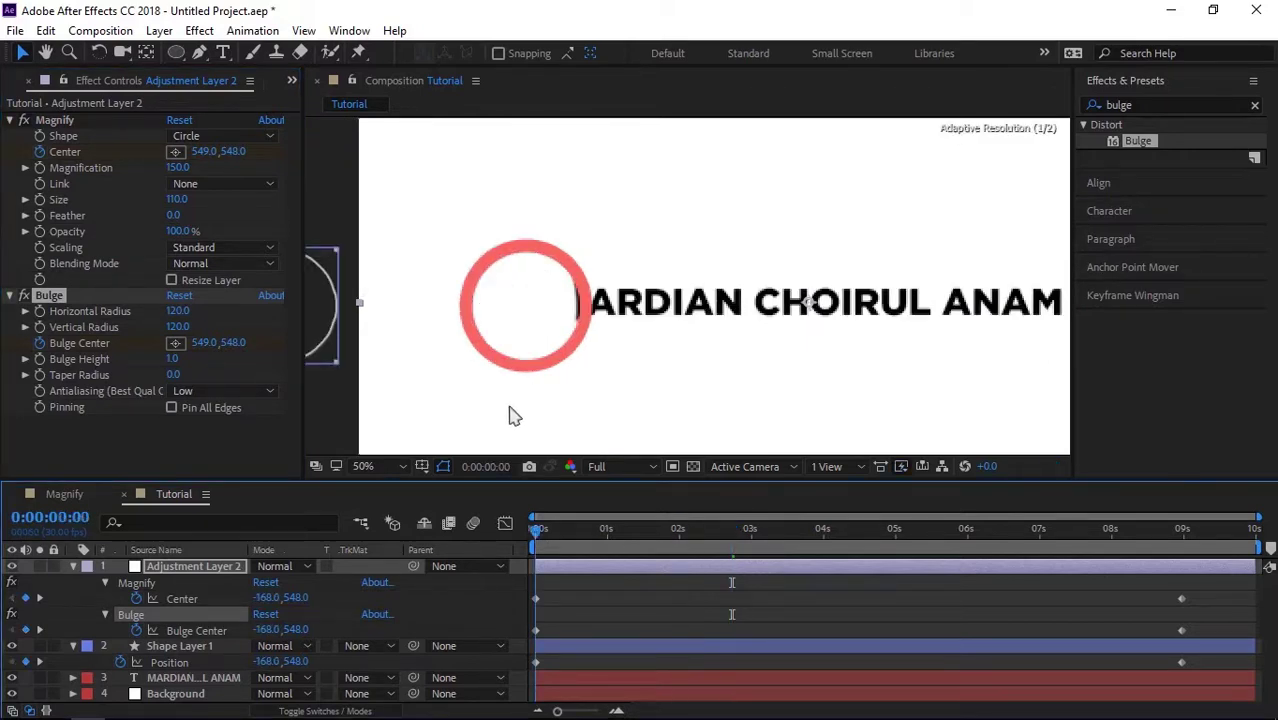
left_click(368, 466)
left_click(385, 128)
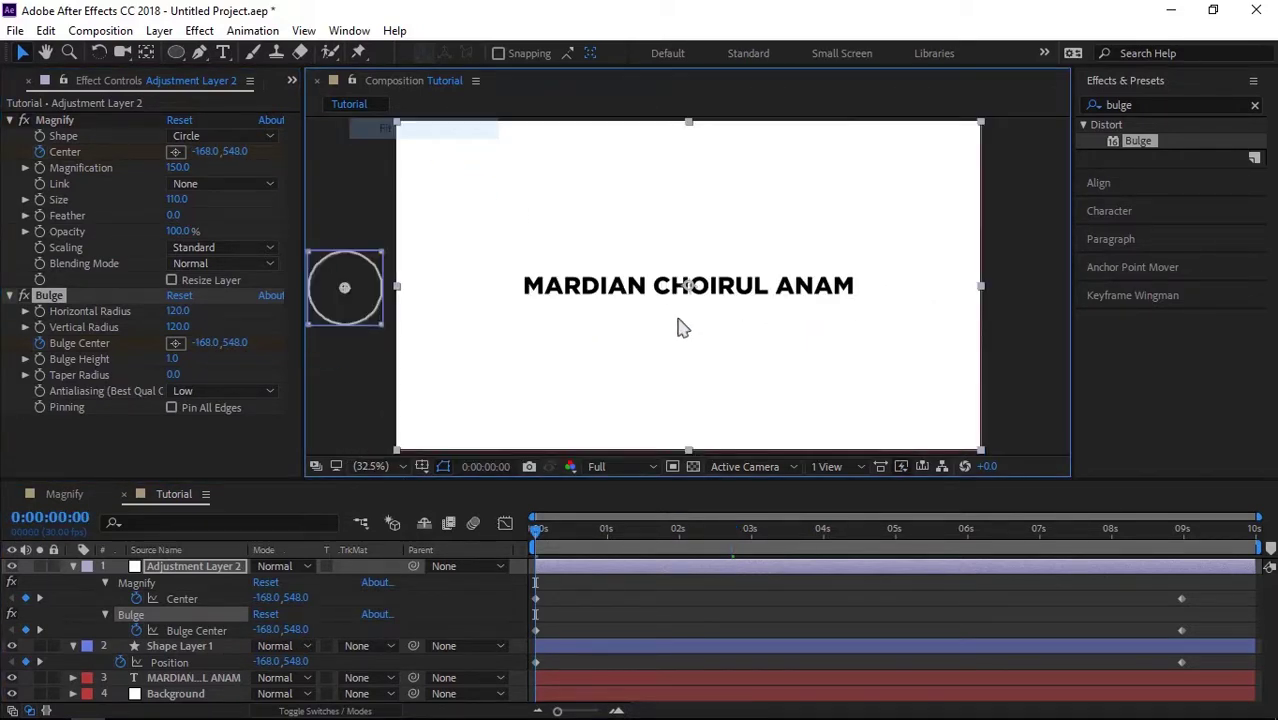
left_click(605, 466)
left_click(633, 577)
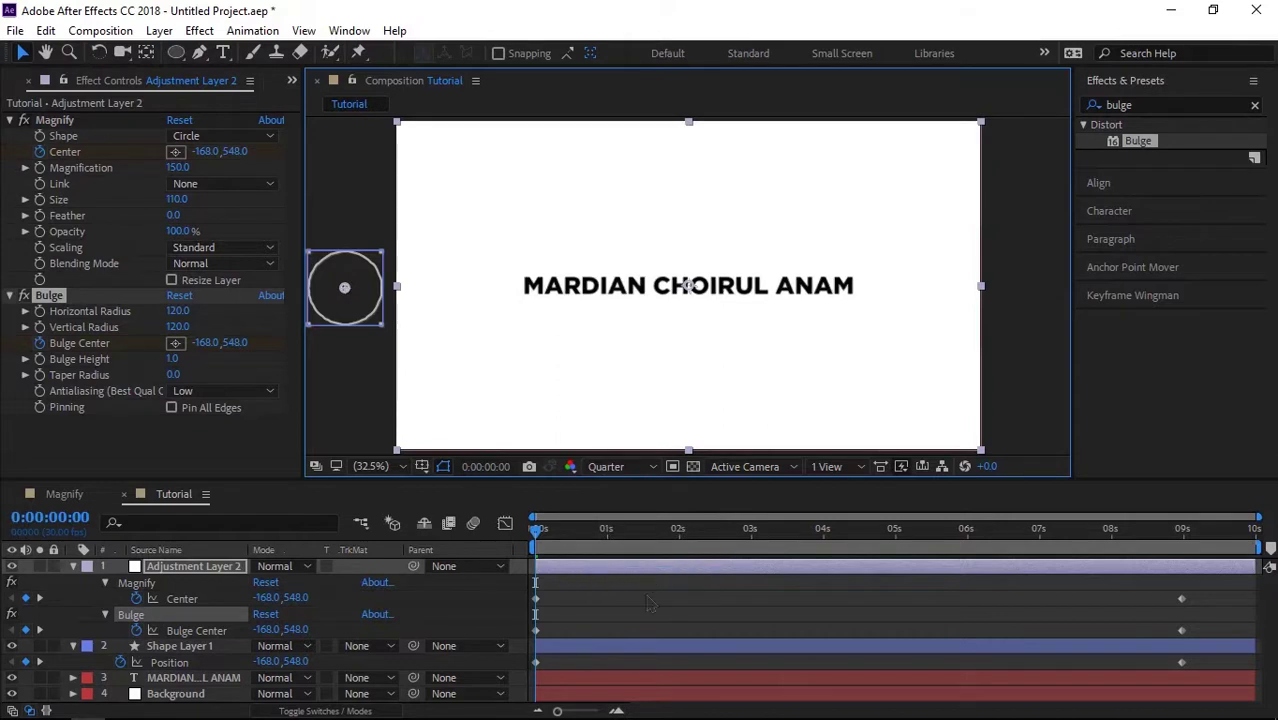
Step: Preview the bulge following the sliding pink ring, then stop playback
key("space")
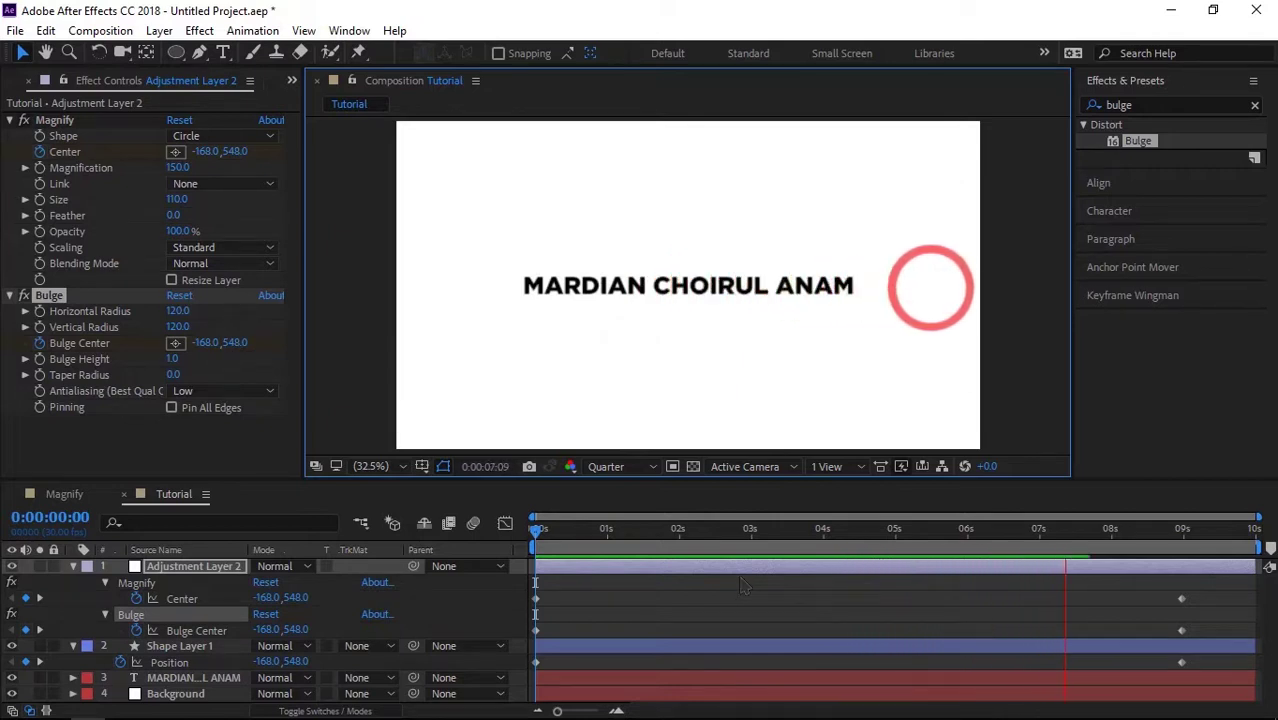
key("space")
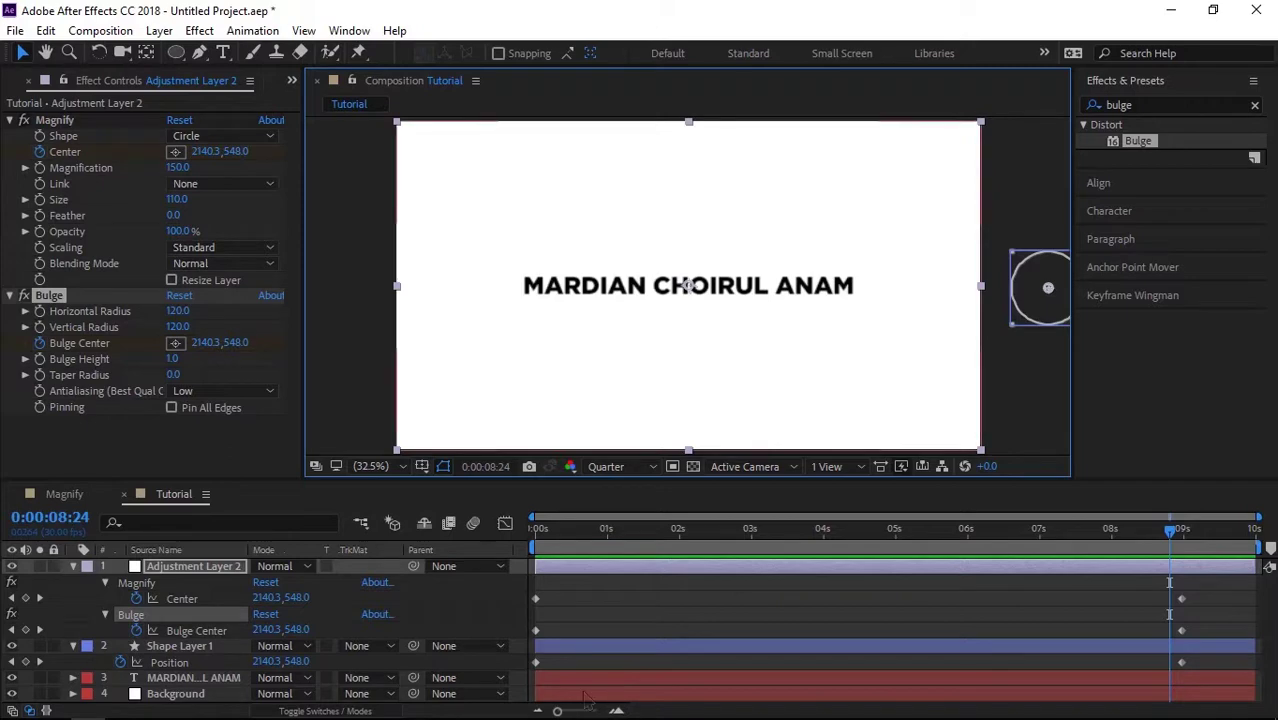
left_click(557, 711)
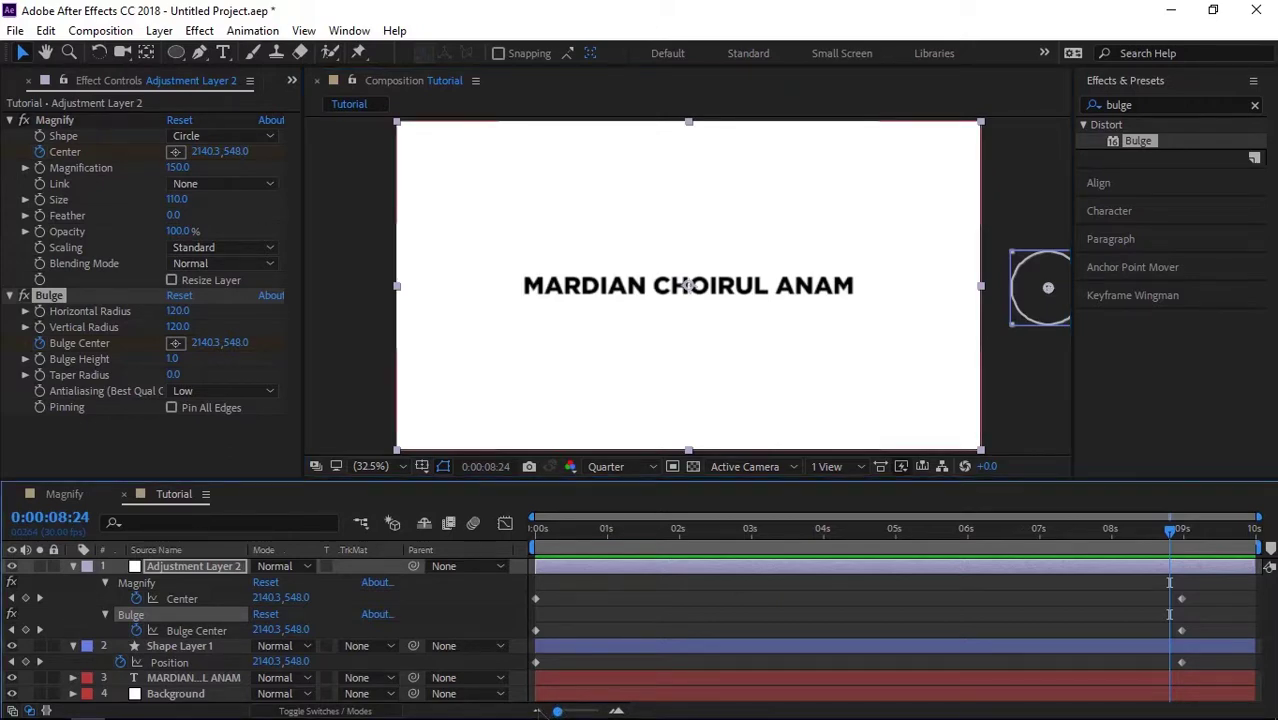